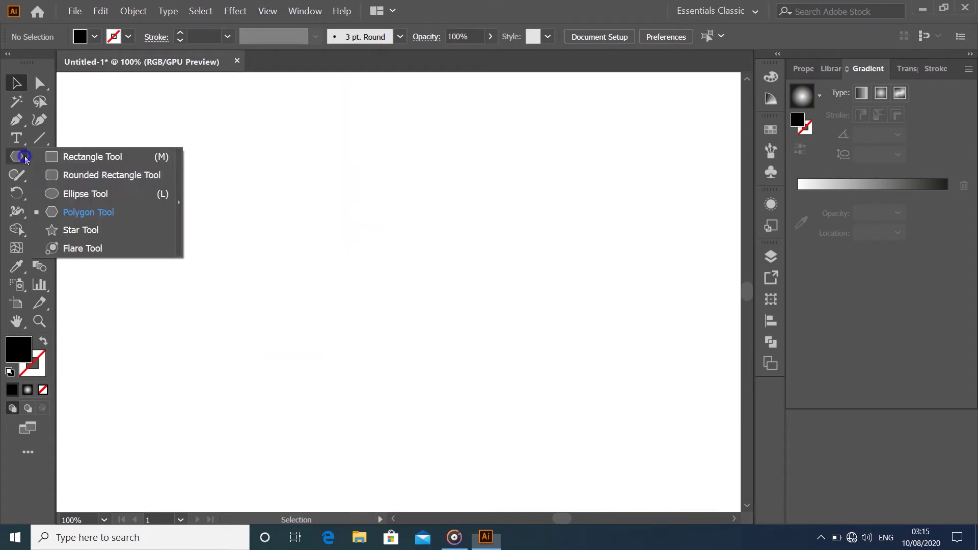
Draw a black 6-sided hexagon with a 50 px radius using the Polygon Tool.
left_click_drag(17, 156, 63, 208)
left_click(389, 261)
left_click(425, 290)
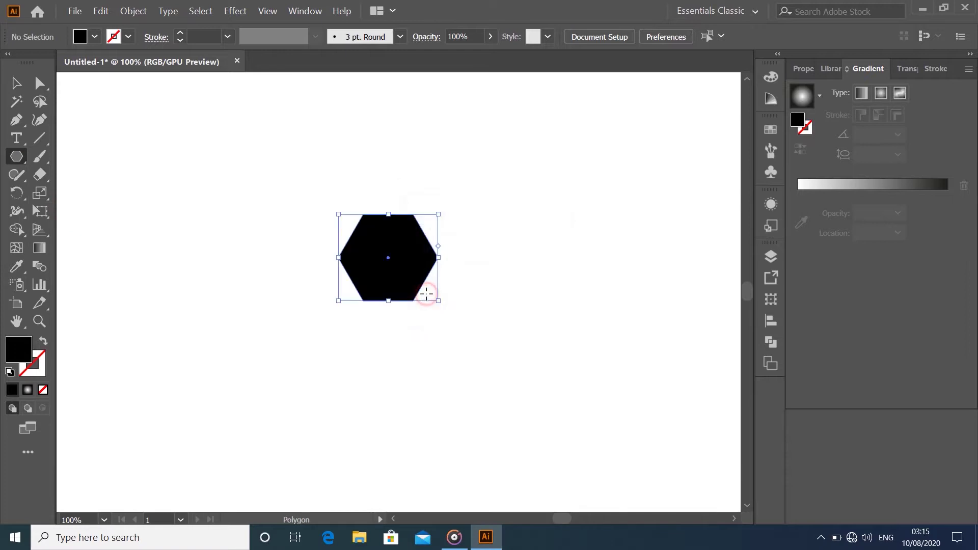
Alt-drag hexagon copies downward into a staggered zigzag column, then select them all.
left_click(18, 87)
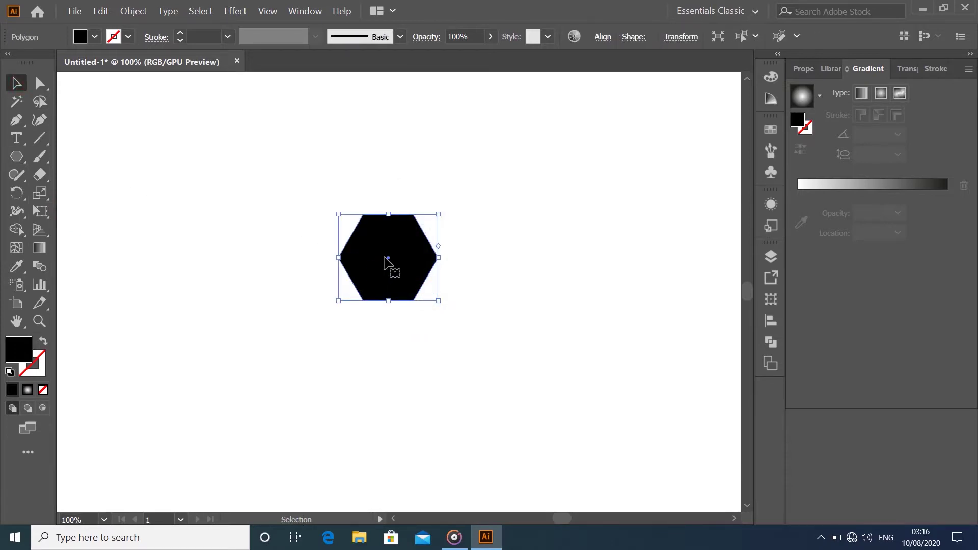
mouse_move(390, 259)
left_mouse_down()
mouse_move(368, 302)
mouse_move(340, 306)
left_mouse_up()
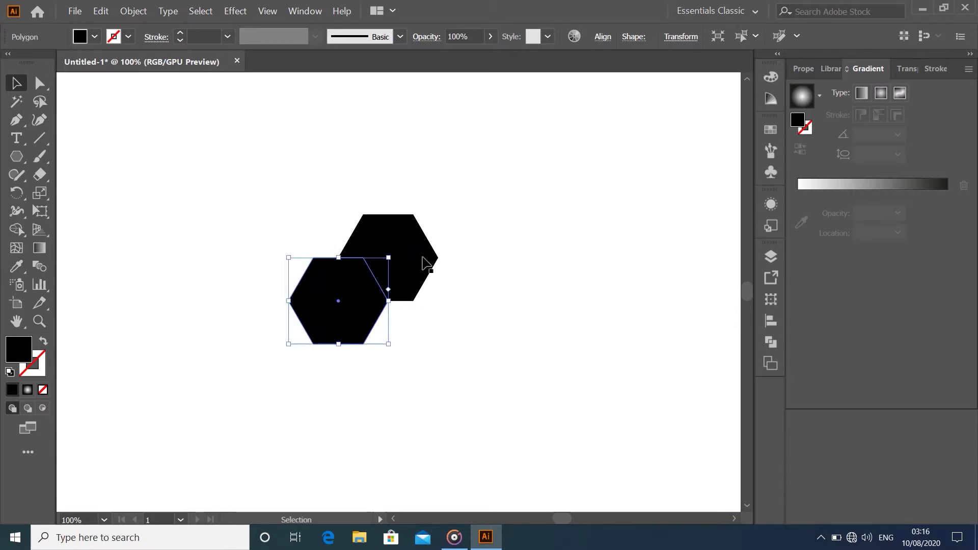
left_click_drag(408, 262, 408, 347)
left_click_drag(321, 341, 323, 399)
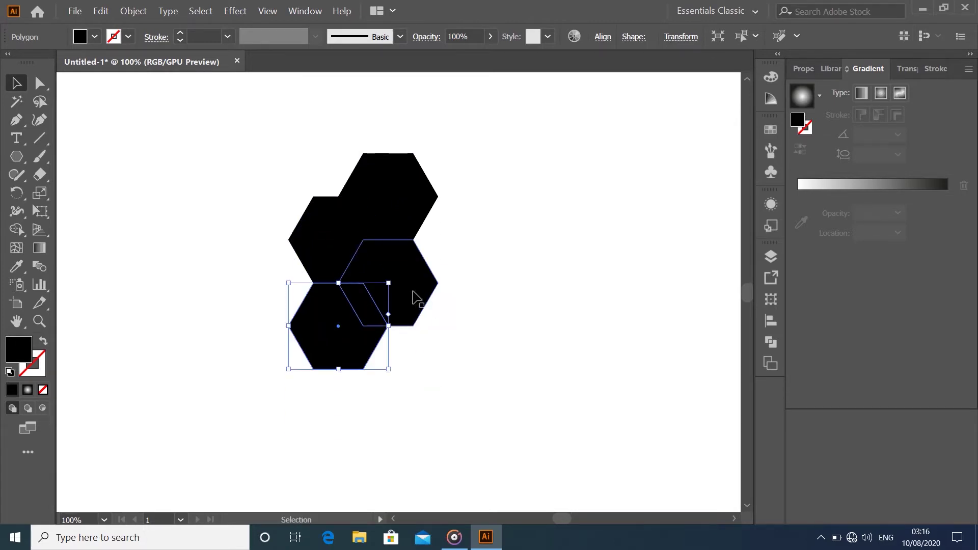
left_click_drag(411, 295, 414, 384)
left_click_drag(321, 346, 322, 431)
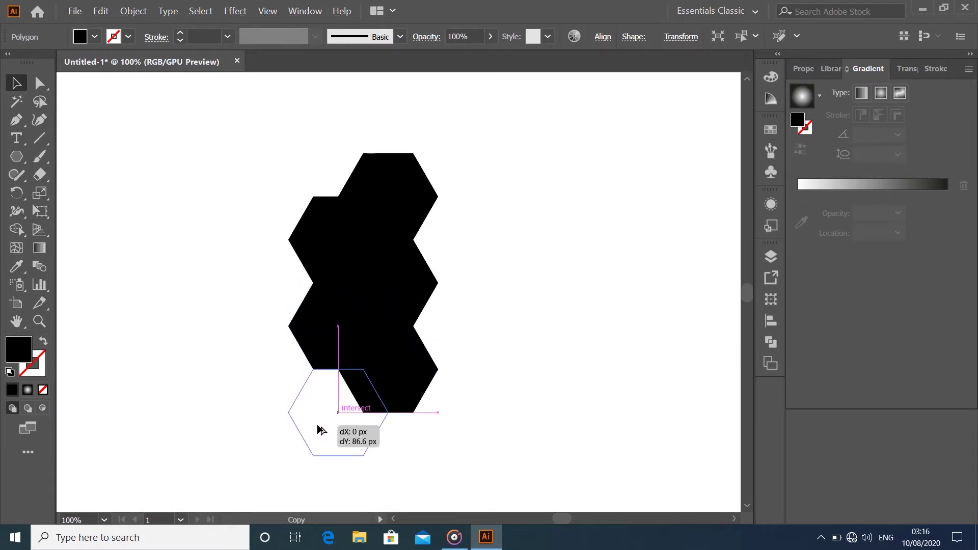
left_click_drag(322, 430, 322, 431)
left_click(529, 247)
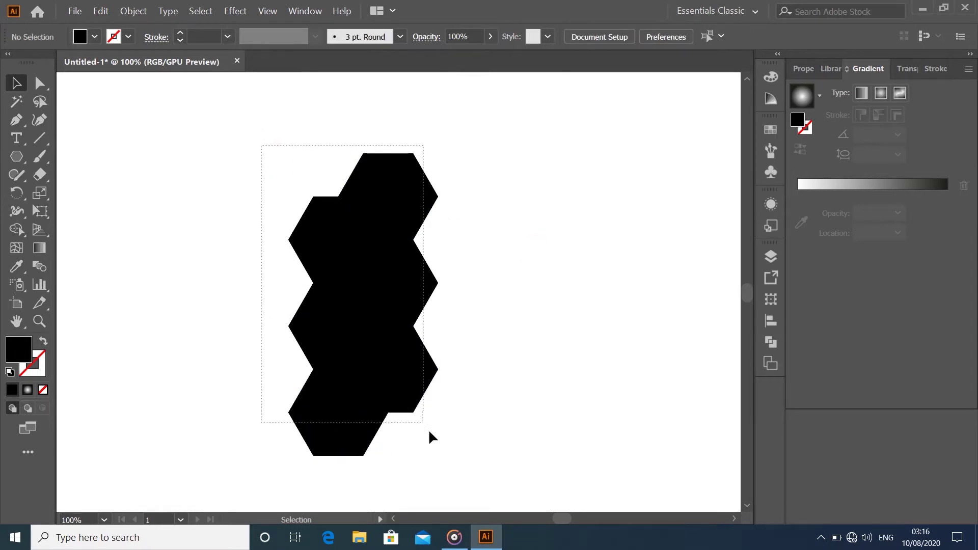
left_click_drag(284, 203, 451, 469)
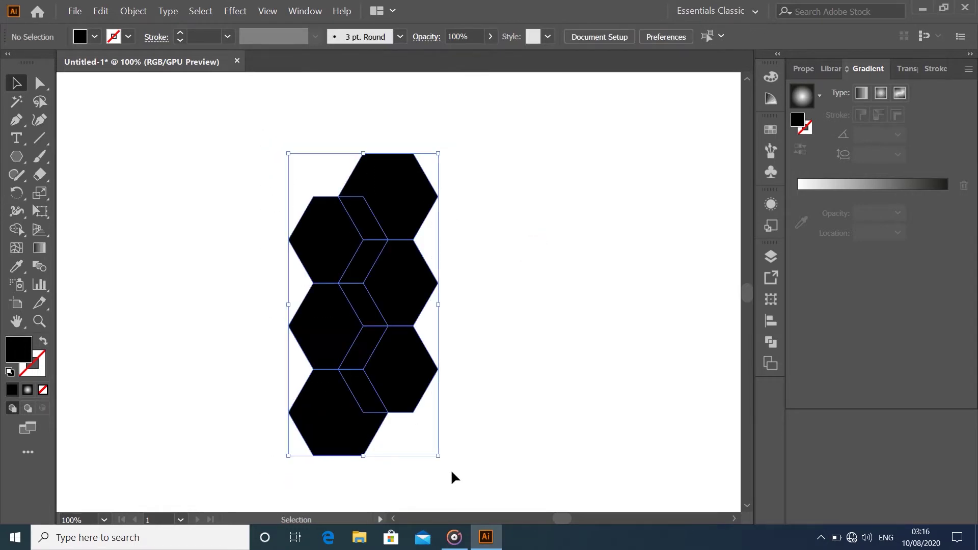
Merge the overlap slivers into neighbouring hexagons with Shape Builder, then reselect all pieces.
left_click(16, 229)
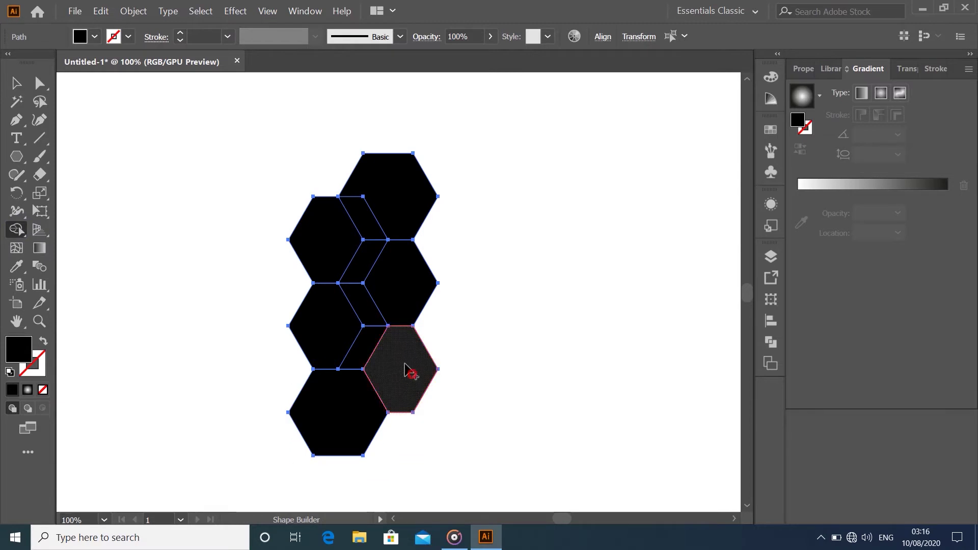
mouse_move(338, 327)
left_mouse_down()
mouse_move(370, 302)
mouse_move(379, 305)
left_mouse_up()
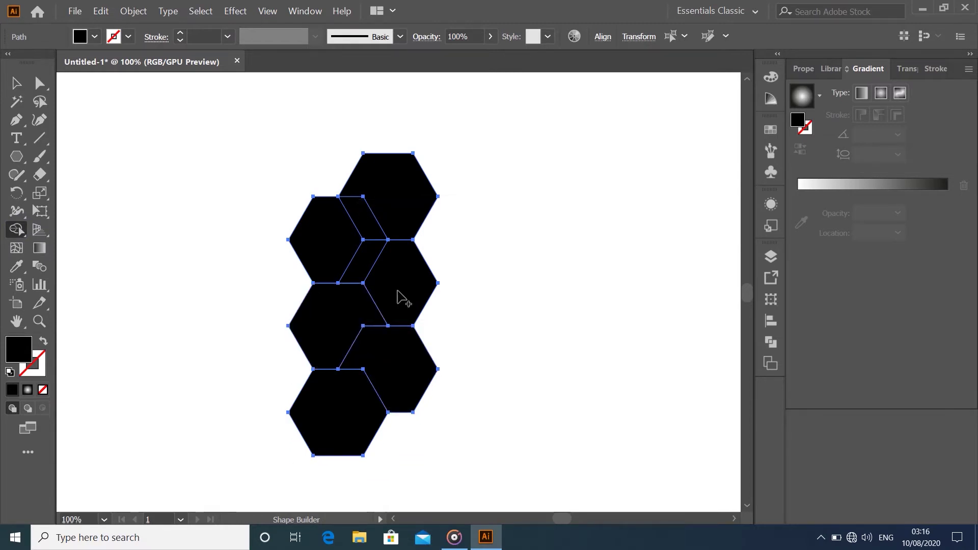
left_click_drag(339, 255, 397, 186)
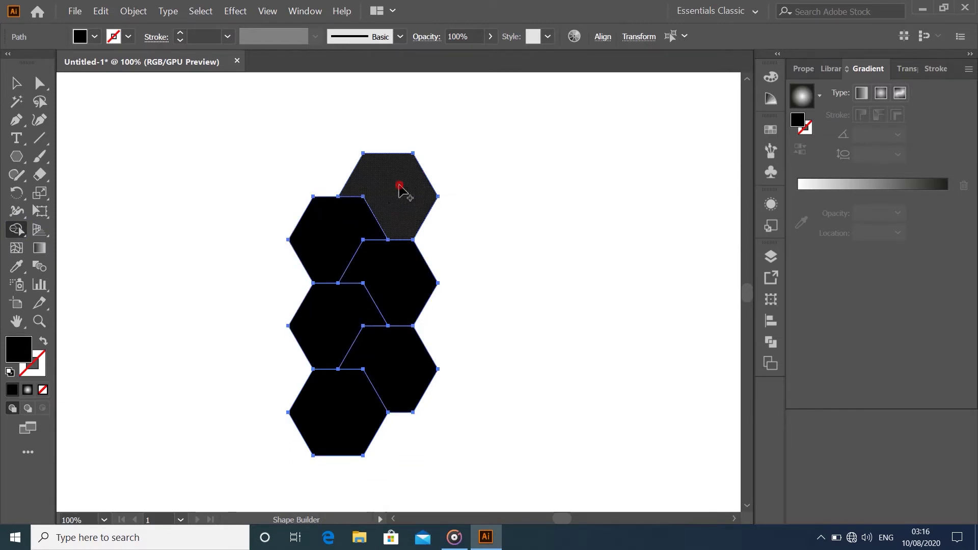
key("v")
left_click(202, 131)
left_click_drag(200, 109, 455, 464)
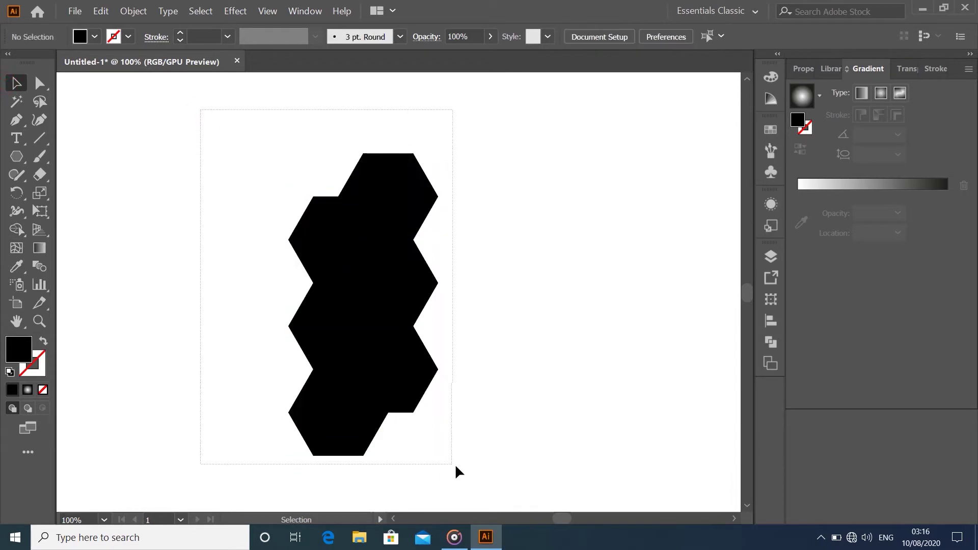
left_click(133, 10)
mouse_move(141, 276)
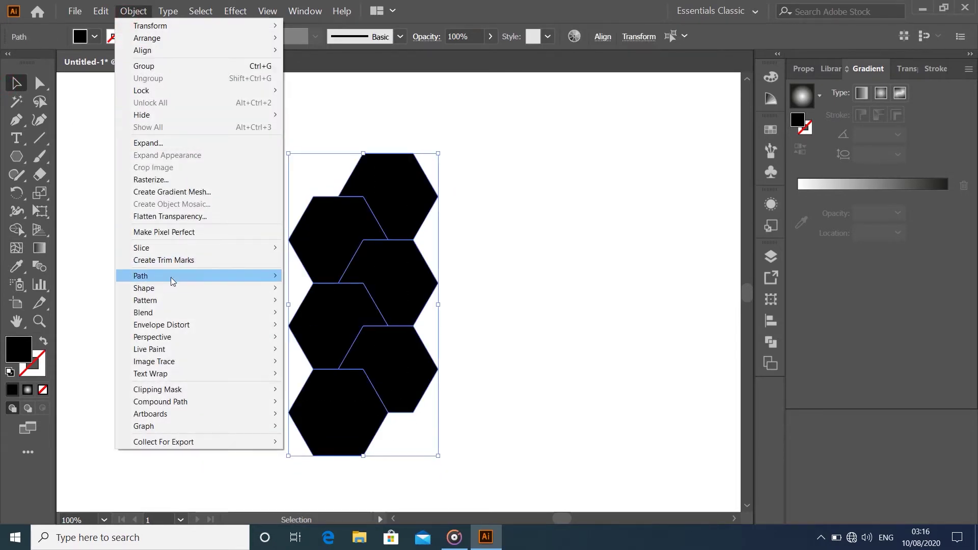
Apply an Offset Path of -2 px to the hexagons, with preview on.
left_click(350, 316)
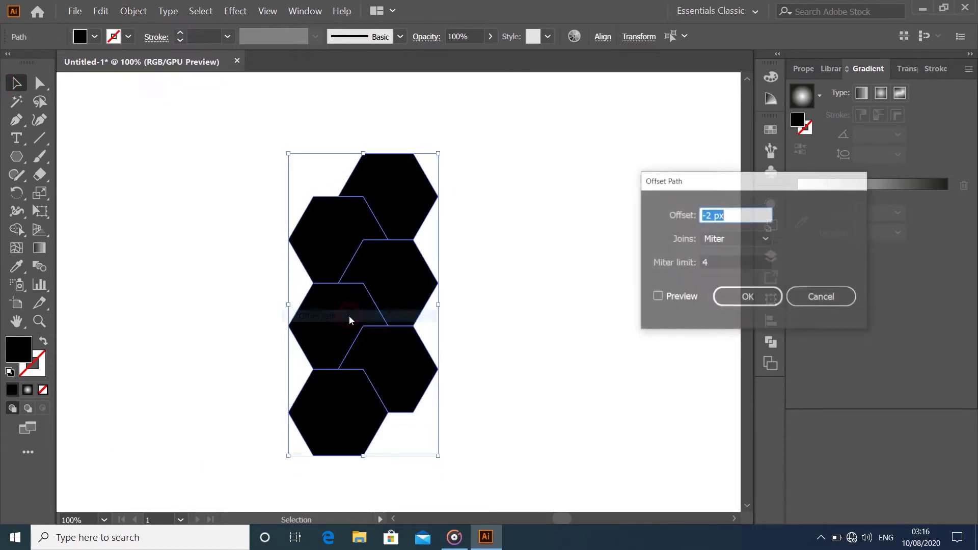
left_click(650, 296)
left_click_drag(753, 212, 662, 219)
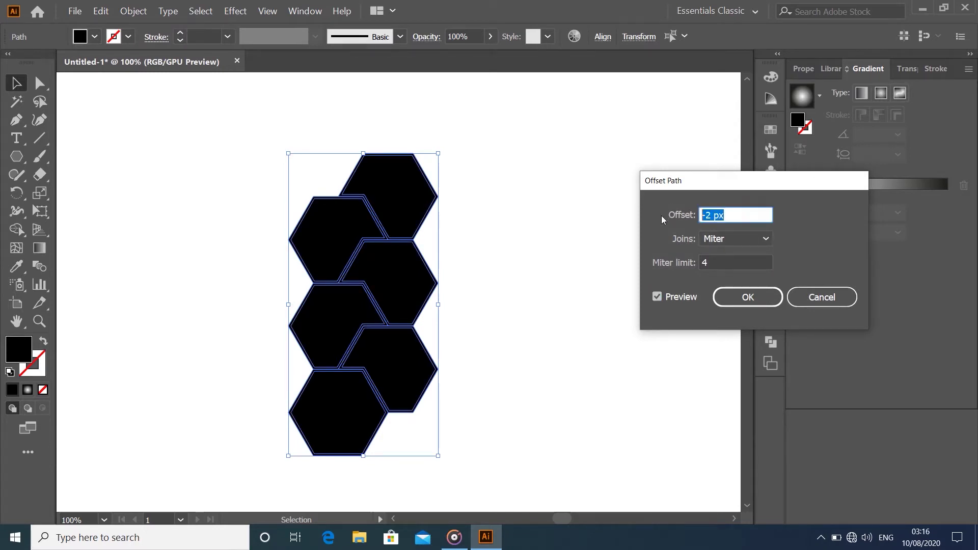
type("-2")
left_click(744, 296)
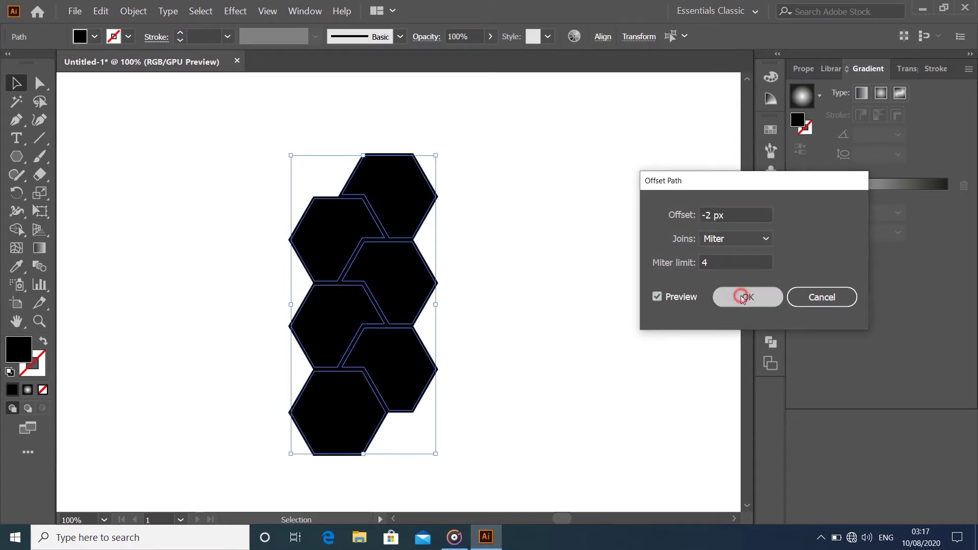
Move the inset hexagons aside, clear the originals, and centre the inset set on the canvas.
left_click_drag(407, 291, 620, 294)
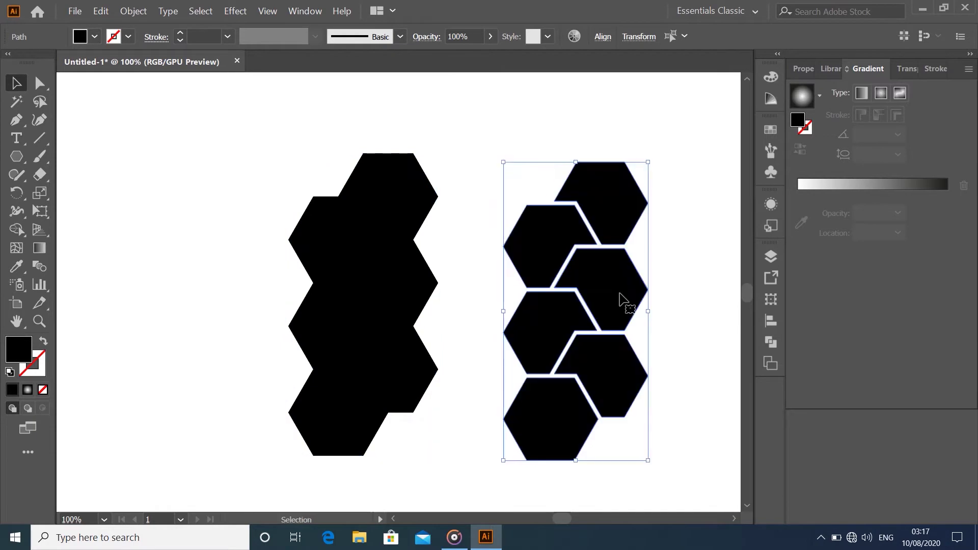
left_click_drag(261, 122, 454, 463)
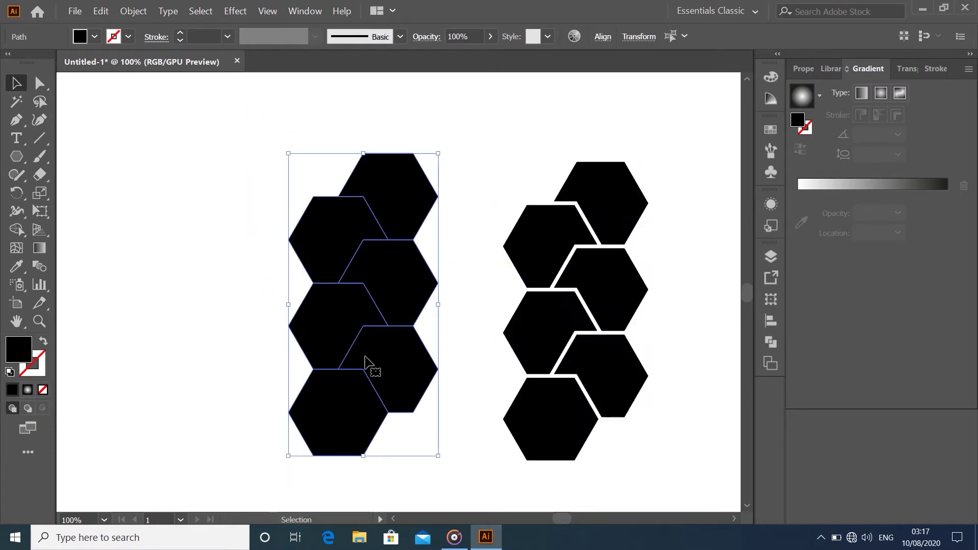
left_click(101, 11)
left_click(109, 137)
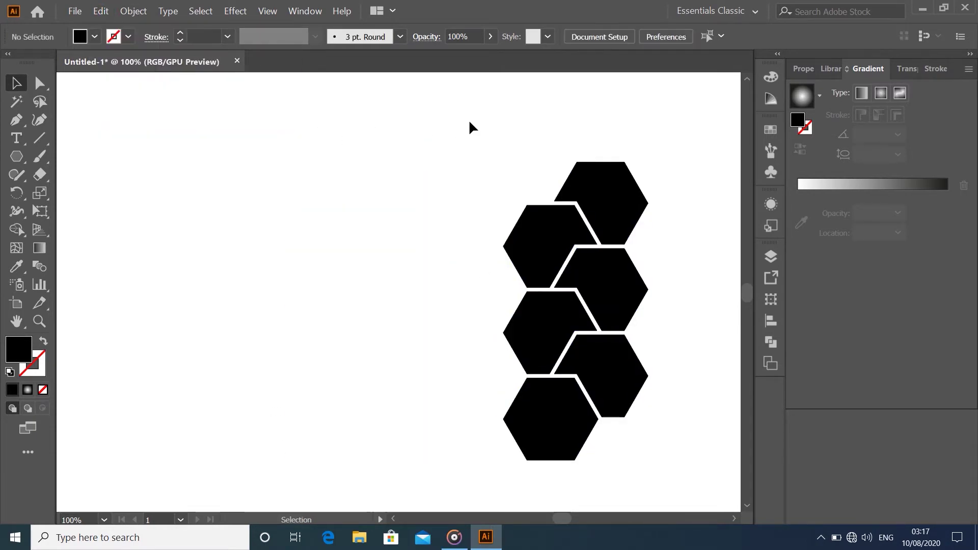
left_click_drag(469, 122, 640, 457)
mouse_move(590, 380)
left_mouse_down()
mouse_move(416, 339)
mouse_move(405, 354)
left_mouse_up()
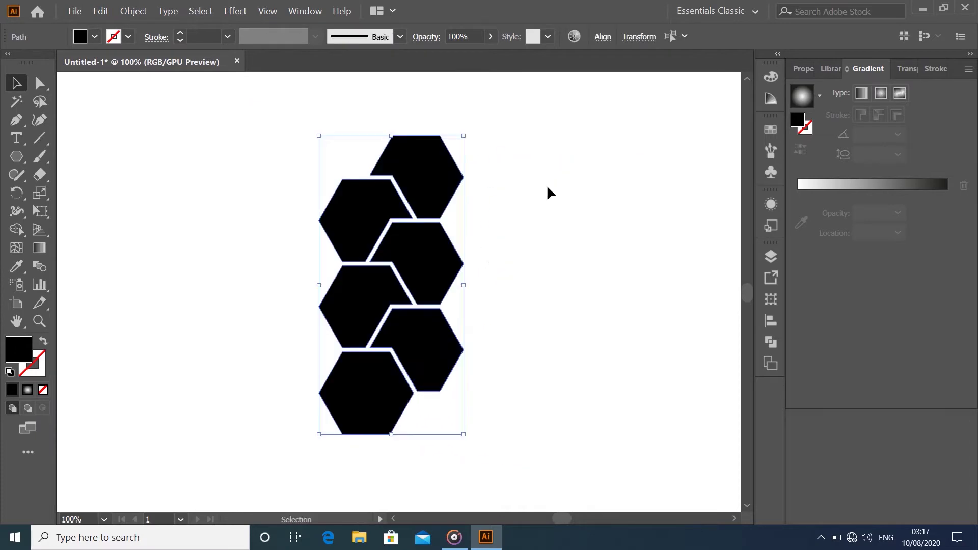
left_click(608, 160)
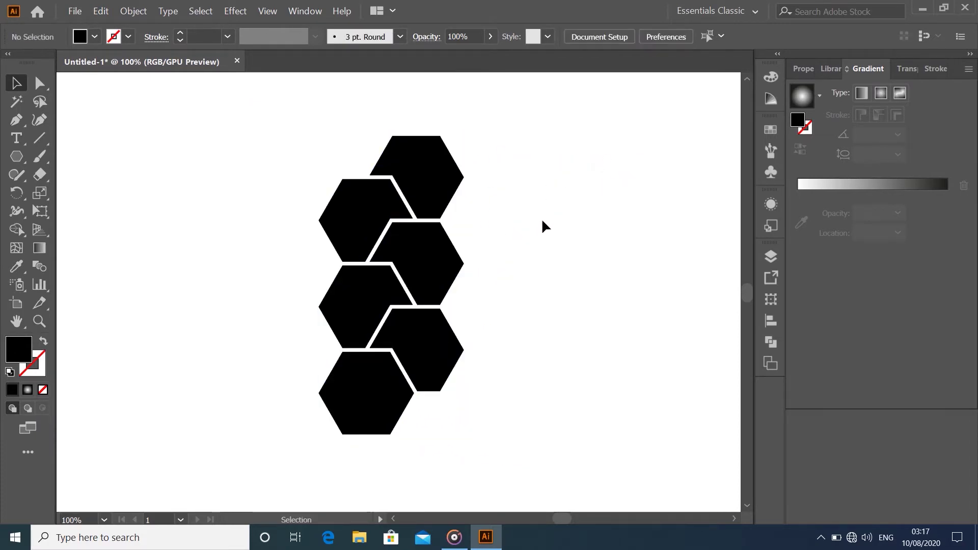
Fill the top and upper-left hexagons with the radial gradient, dragging each highlight upward.
left_click(448, 179)
left_click(27, 391)
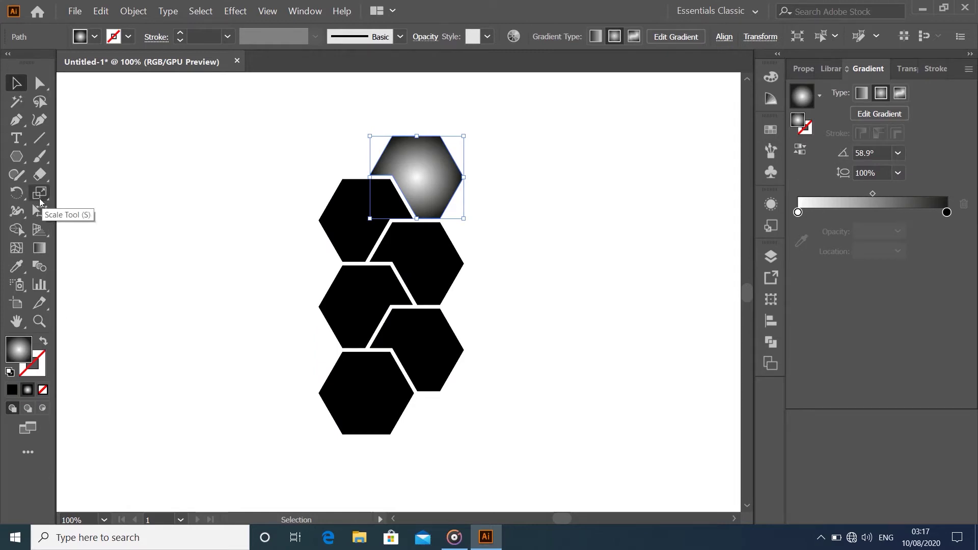
left_click(39, 249)
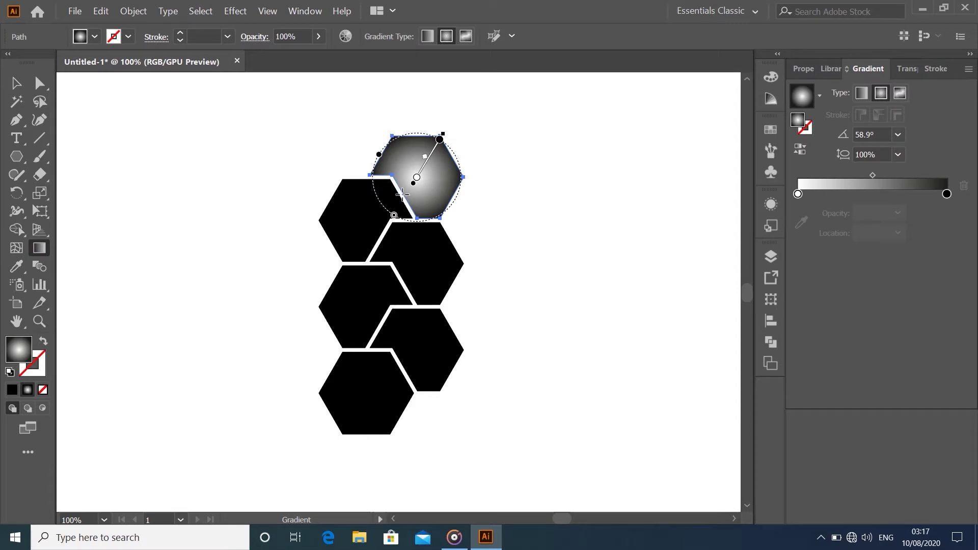
left_click_drag(402, 194, 478, 81)
scroll(484, 110, "down", 2)
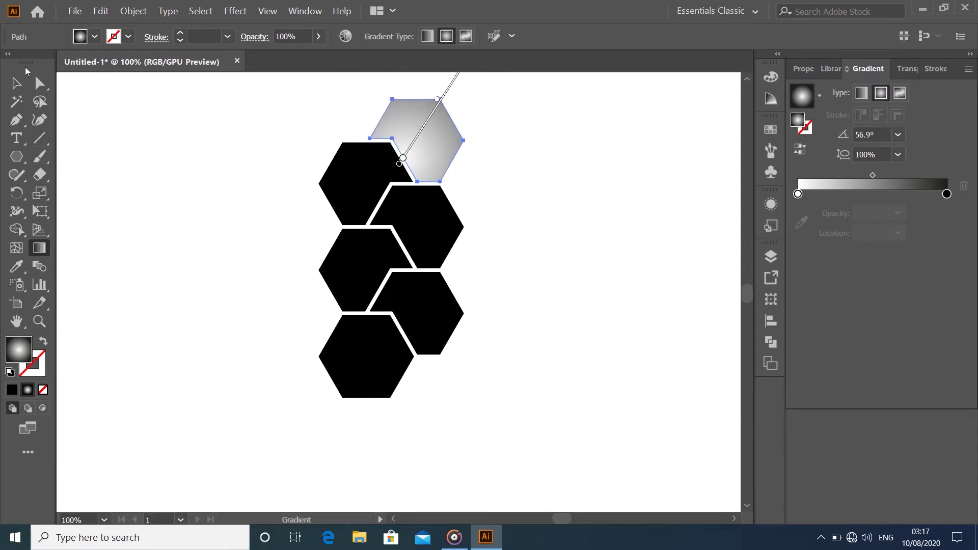
left_click(16, 83)
left_click(342, 199)
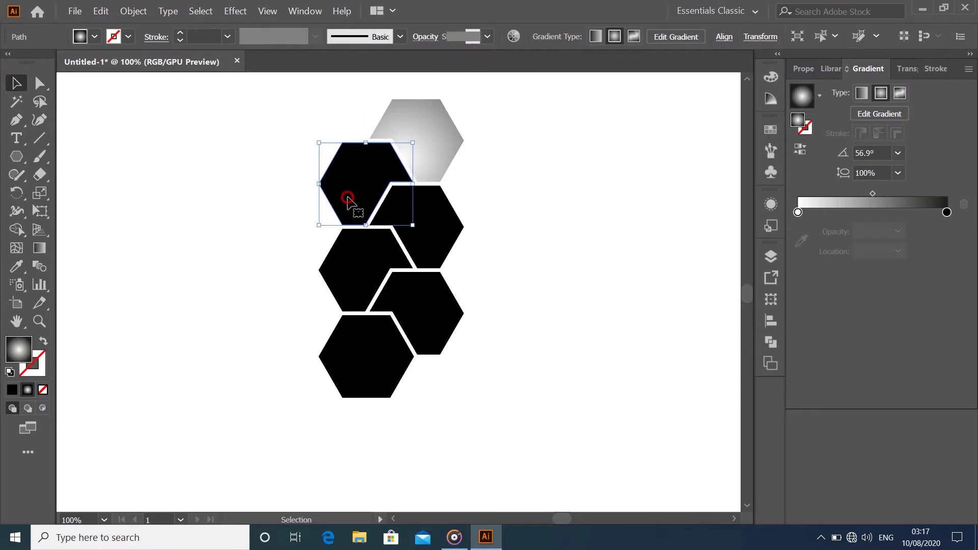
left_click(29, 390)
left_click(39, 249)
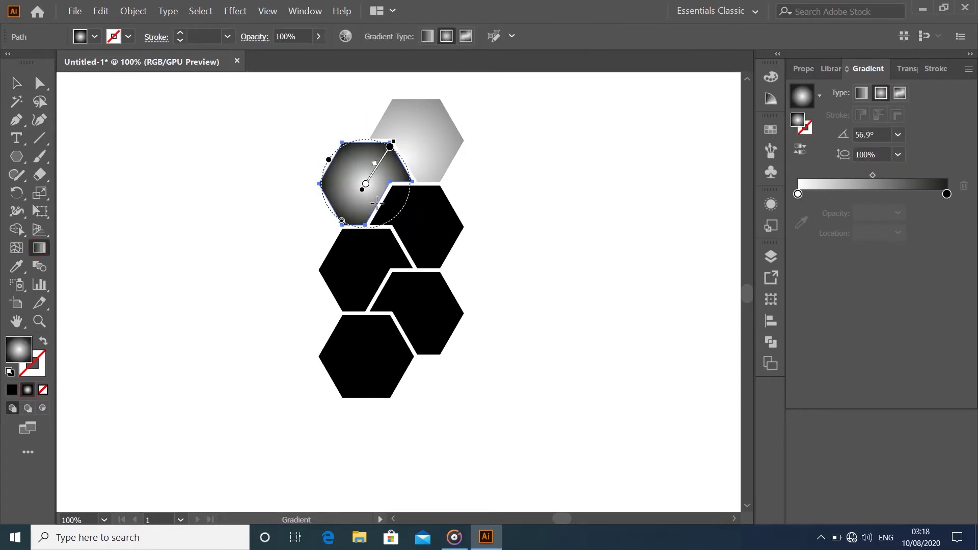
left_click_drag(377, 203, 308, 81)
Apply the radial gradient to the next two hexagons, angling highlights up-right and up-left.
key("v")
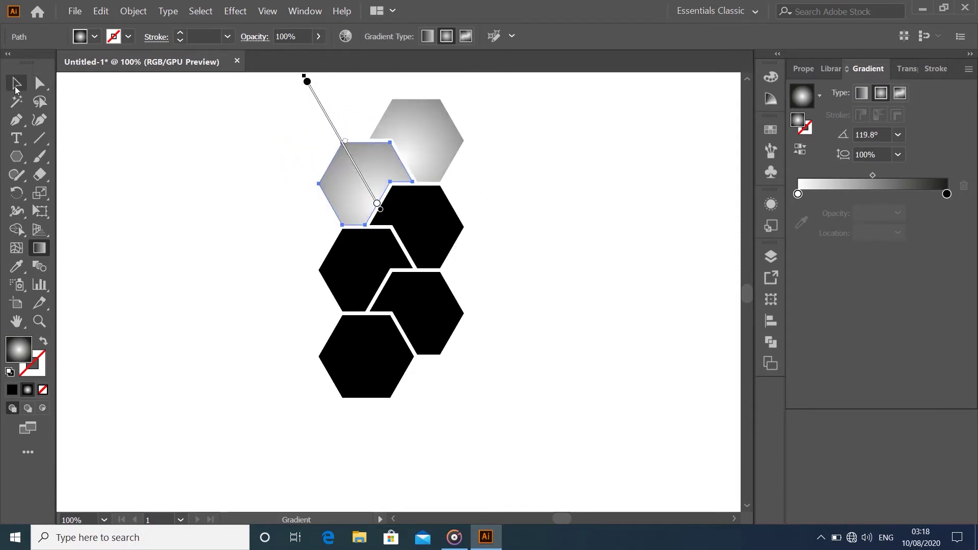
left_click(437, 235)
left_click(27, 389)
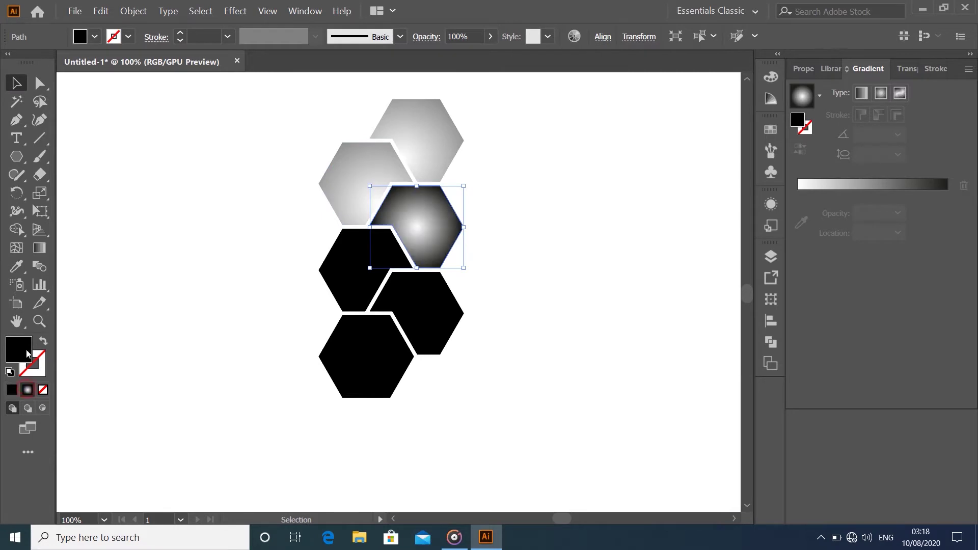
key("g")
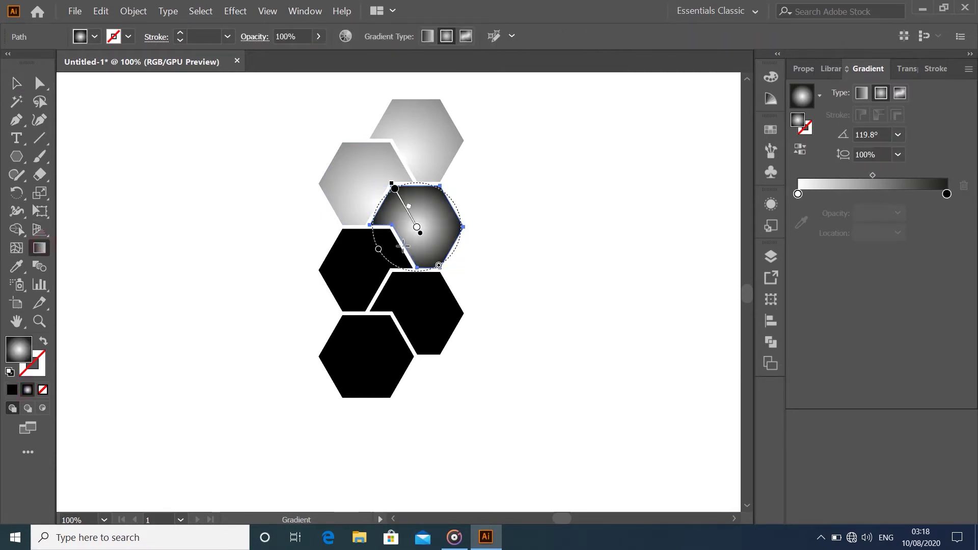
left_click_drag(403, 246, 476, 125)
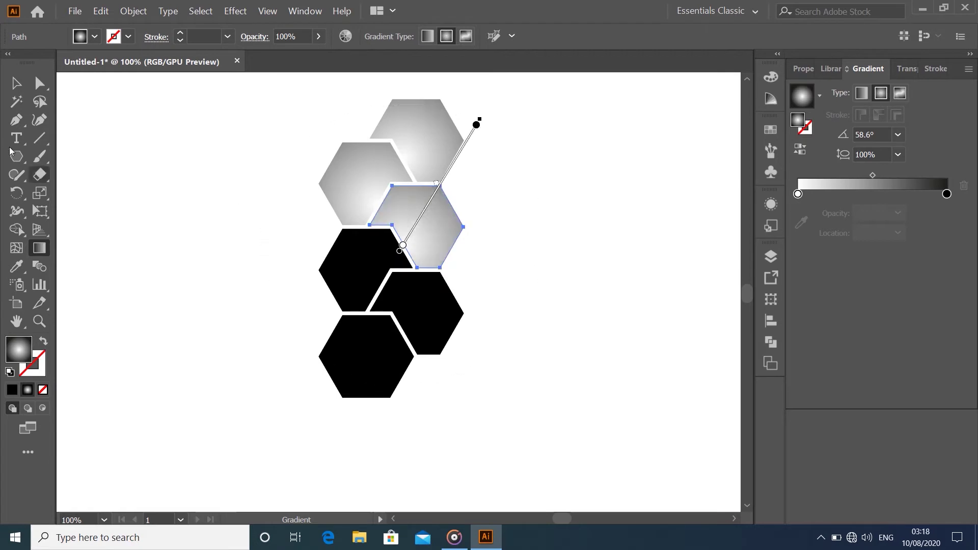
key("v")
left_click(356, 268)
left_click(28, 390)
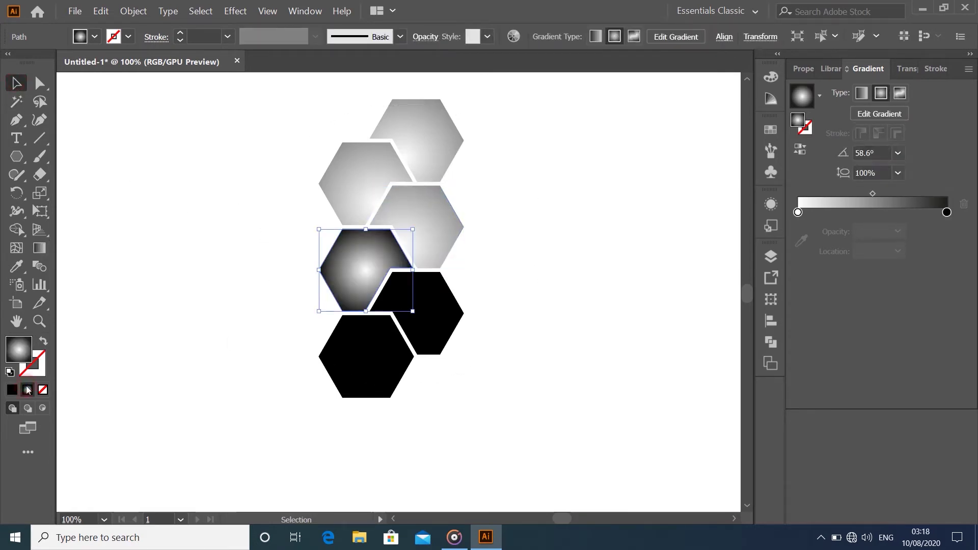
left_click(39, 248)
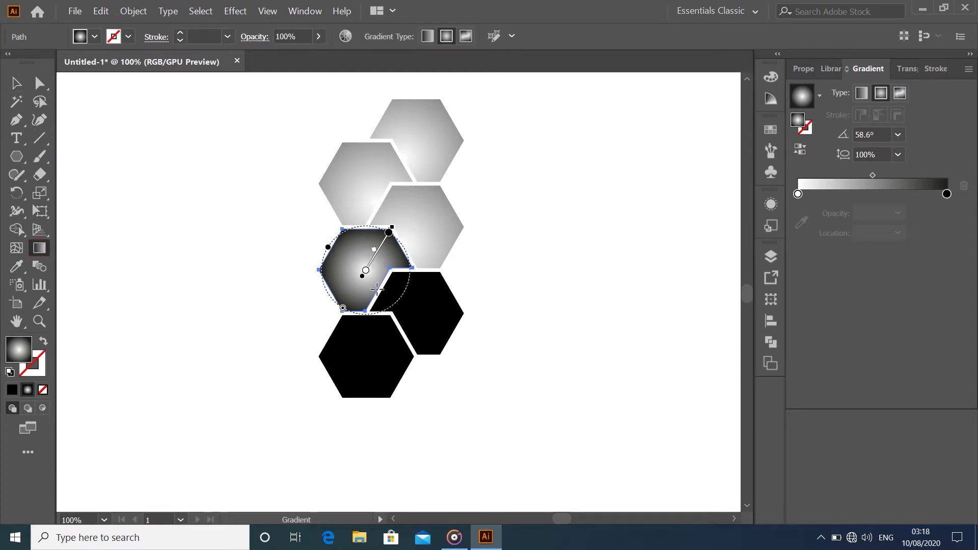
left_click_drag(377, 290, 309, 167)
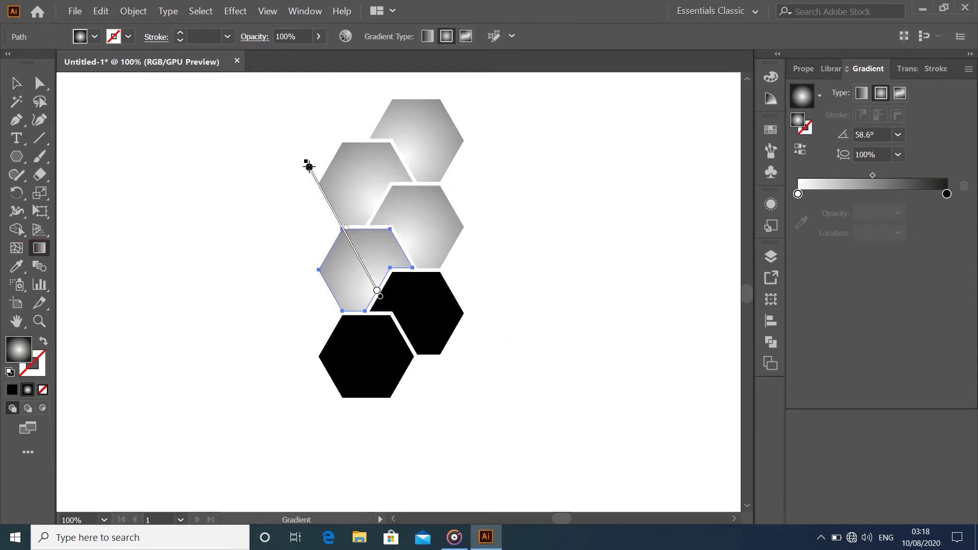
Give the lower-right hexagon the radial gradient, aimed toward its upper right.
left_click(9, 87)
left_click(430, 329)
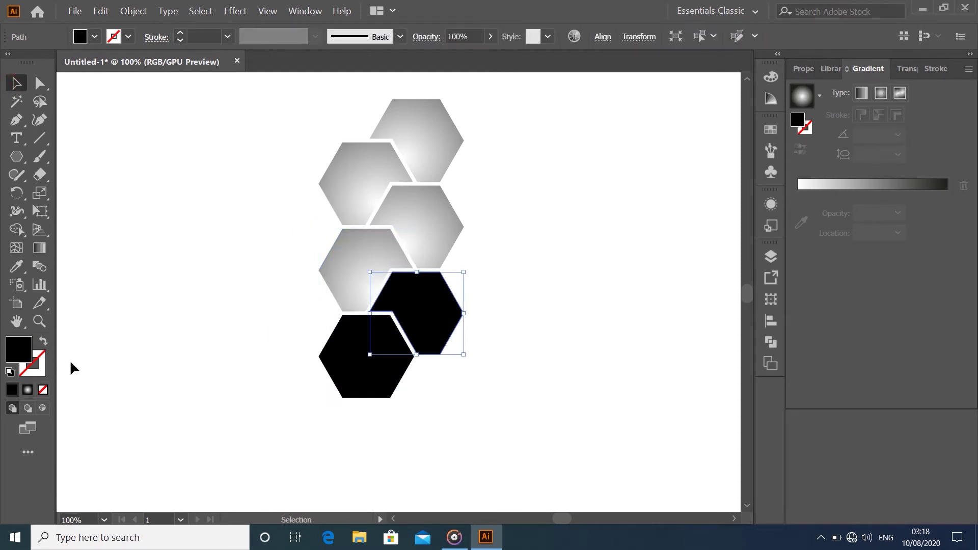
left_click(29, 390)
left_click(39, 249)
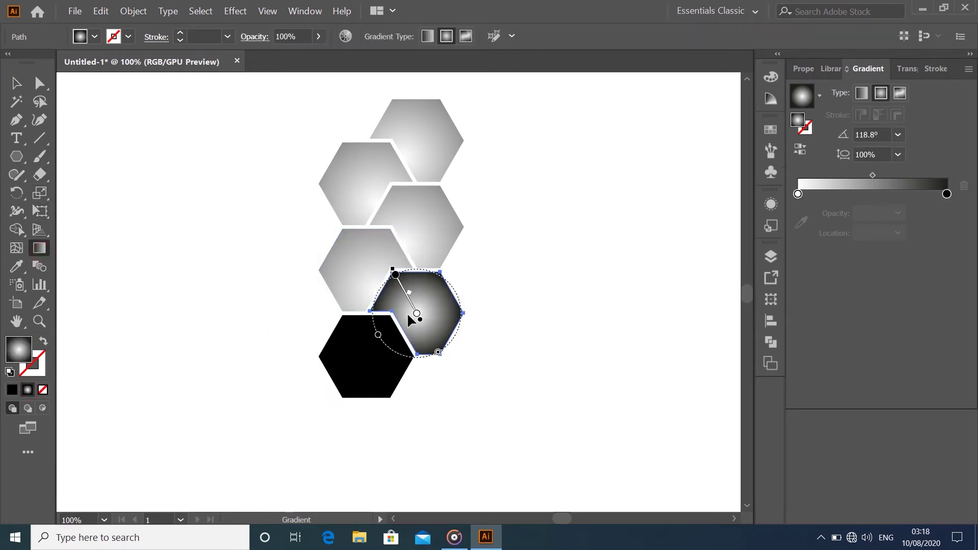
left_click_drag(406, 329, 479, 211)
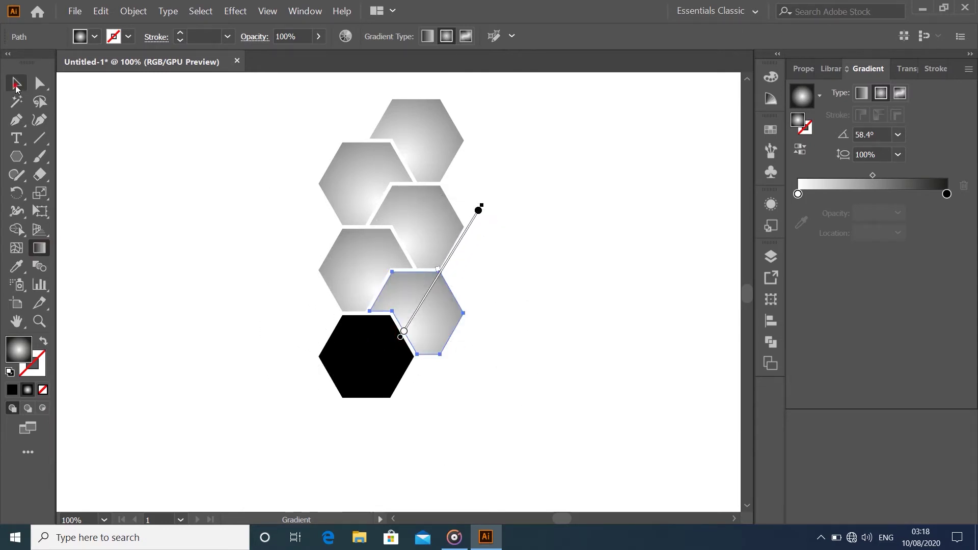
left_click(16, 85)
left_click(188, 181)
Gradient-fill the bottom hexagon toward the upper left, moving the white stop to 12.28%.
left_click(375, 378)
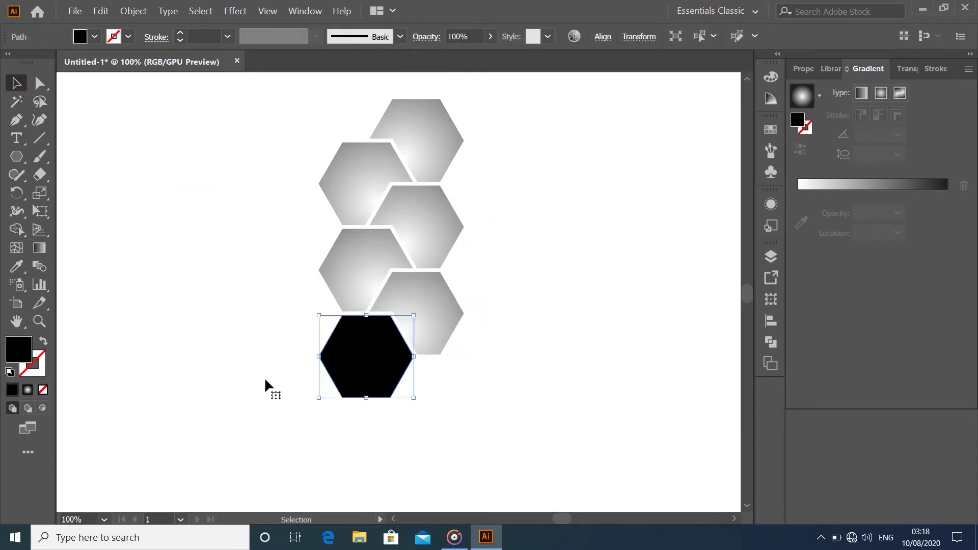
left_click(27, 390)
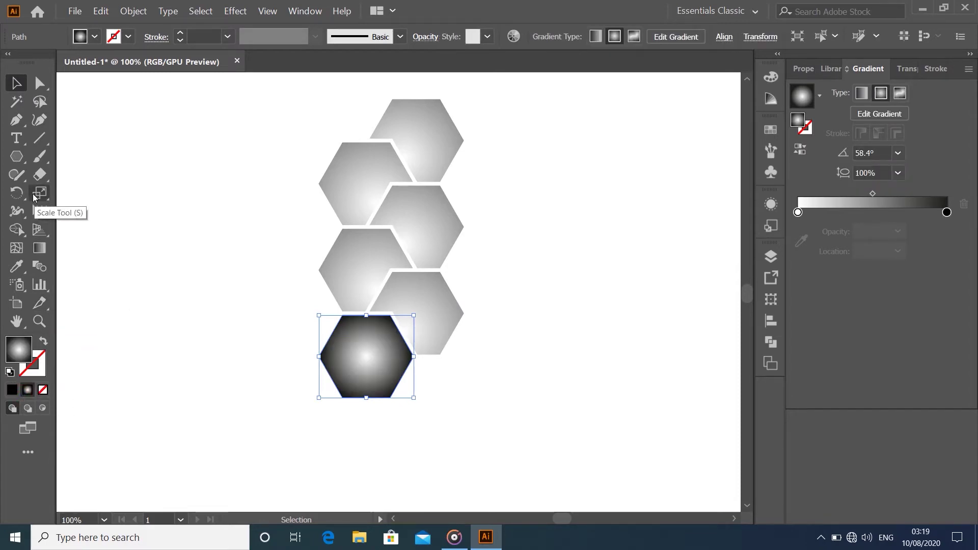
left_click(39, 248)
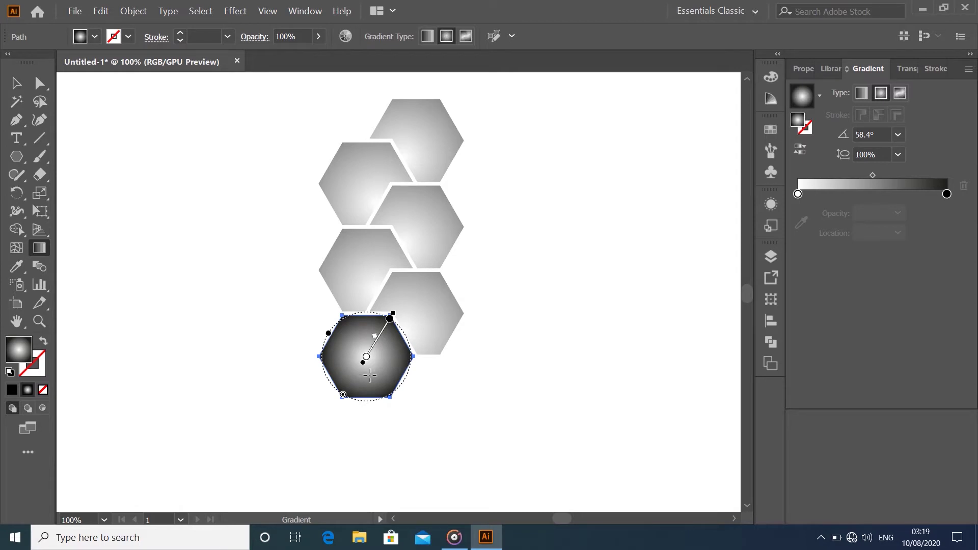
left_click_drag(399, 377, 271, 240)
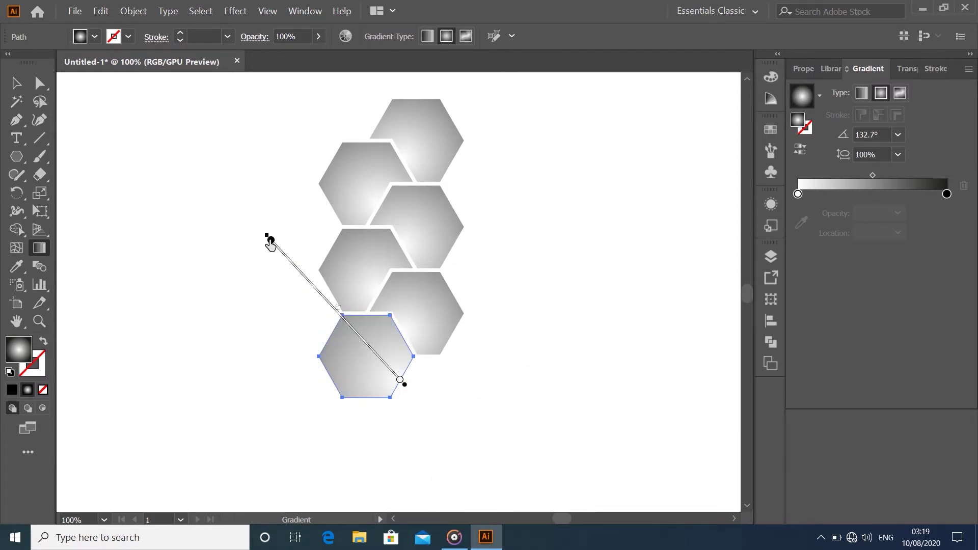
left_click_drag(399, 381, 383, 364)
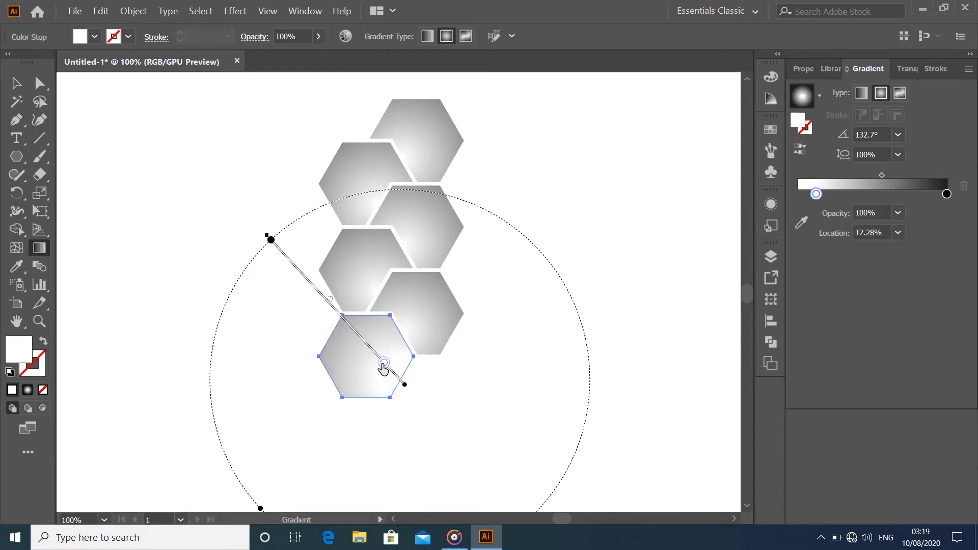
left_click(16, 82)
left_click(116, 148)
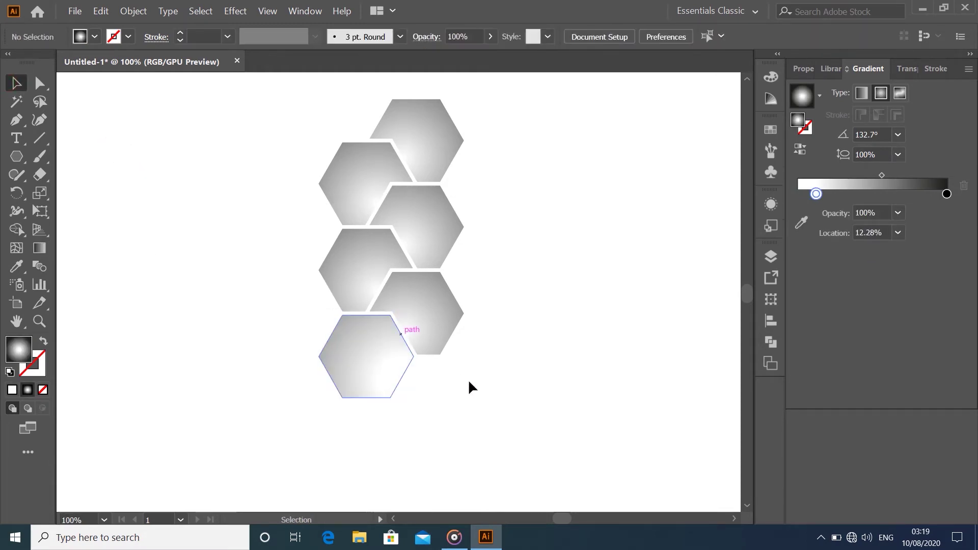
scroll(496, 372, "up", 1)
scroll(496, 372, "up", 1)
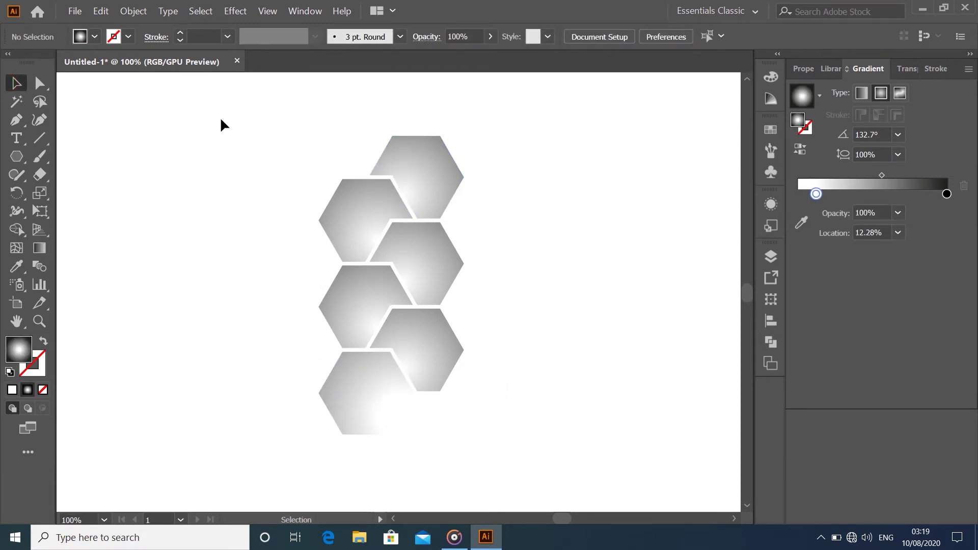
Create inset copies of all six gradient hexagons with a -2 px Offset Path, previewed.
left_click_drag(283, 98, 507, 465)
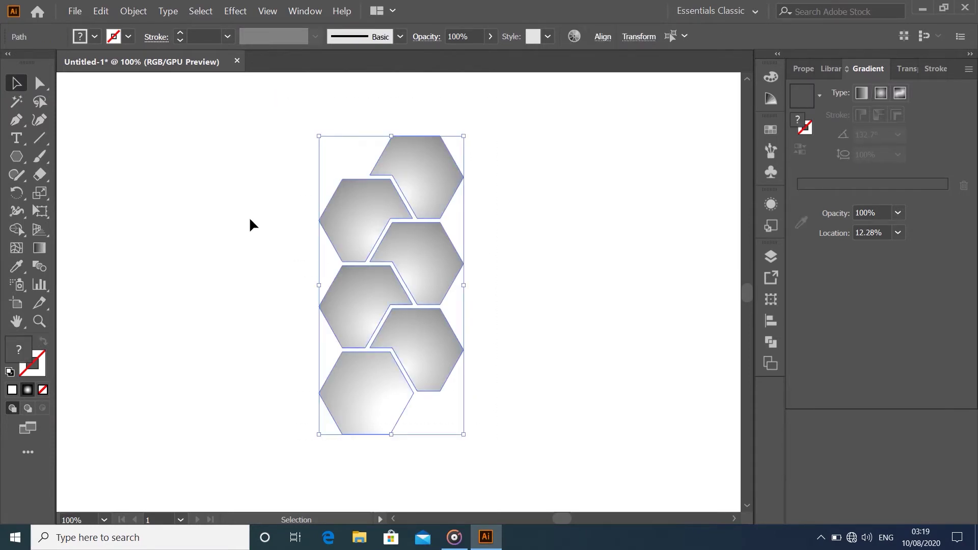
left_click(133, 11)
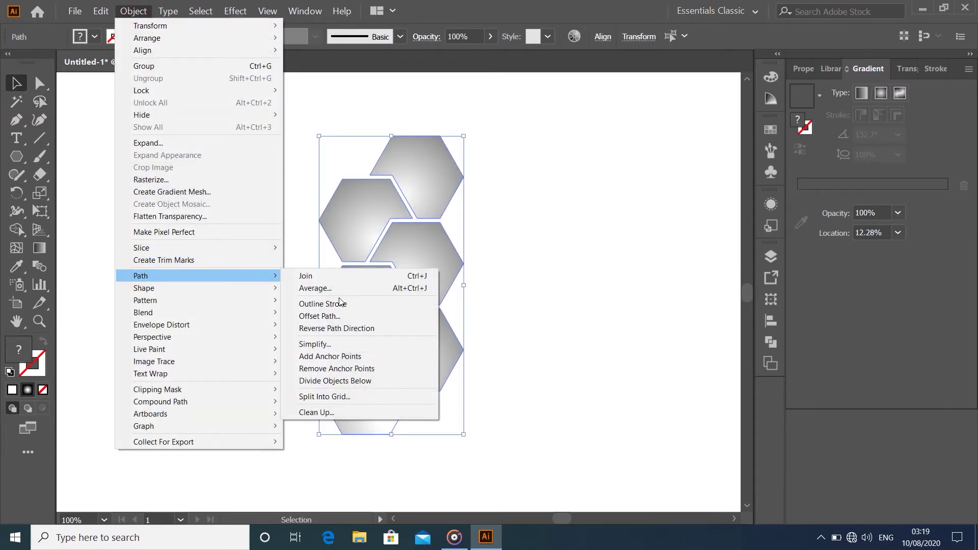
left_click(343, 313)
left_click(658, 297)
left_click(732, 215)
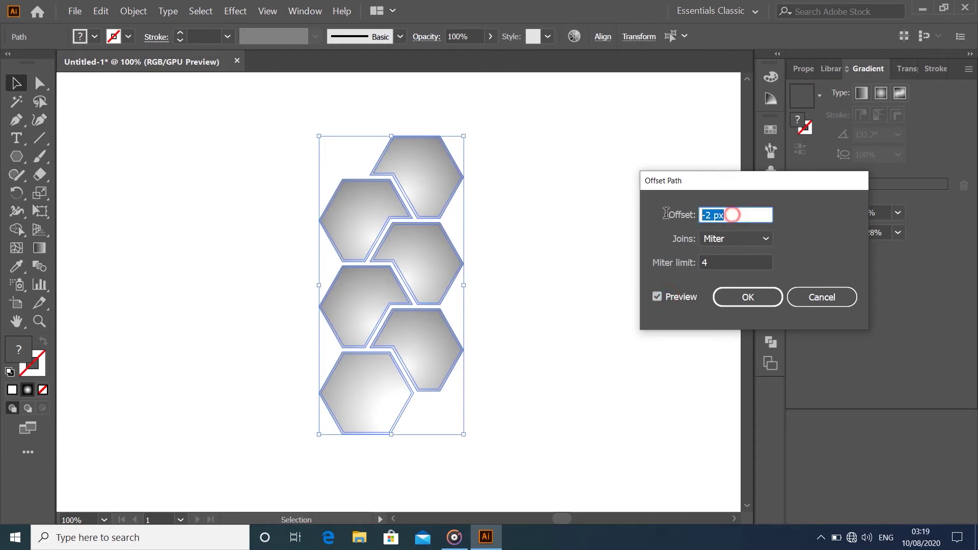
key("Up")
key("Up")
key("Up")
key("Up")
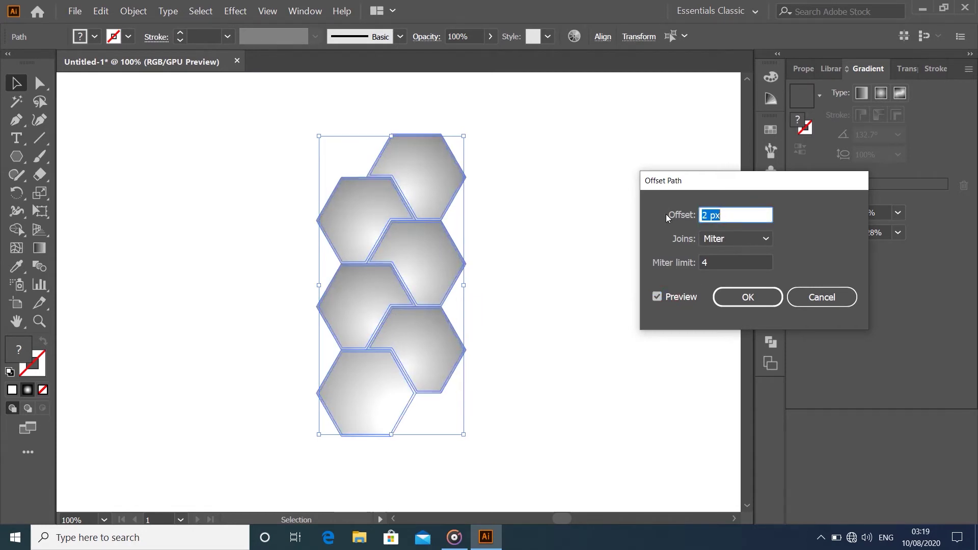
key("Down")
key("Down")
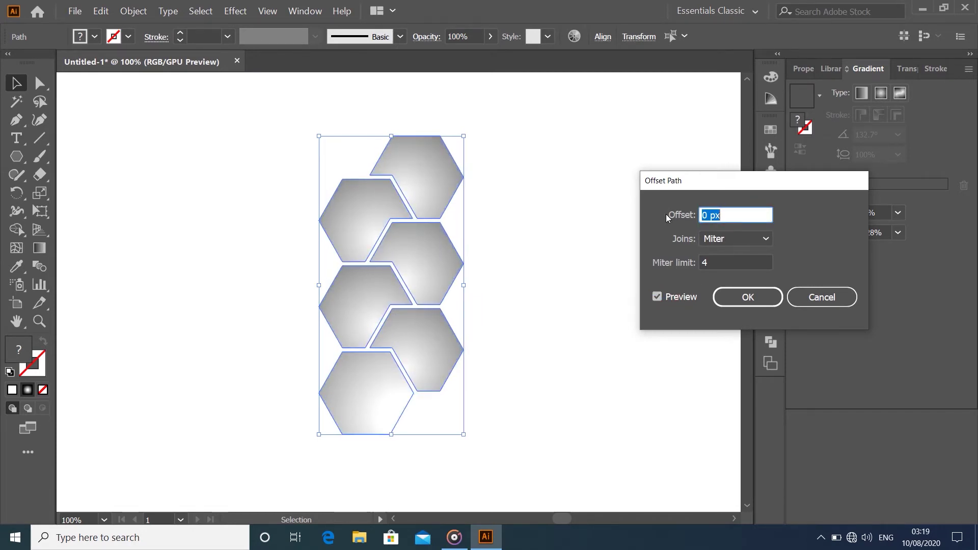
key("Down")
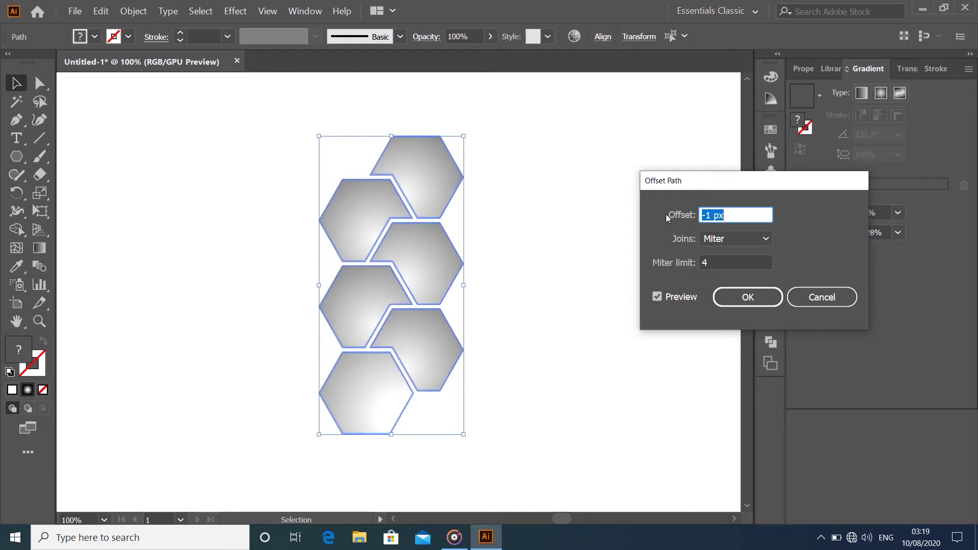
key("Down")
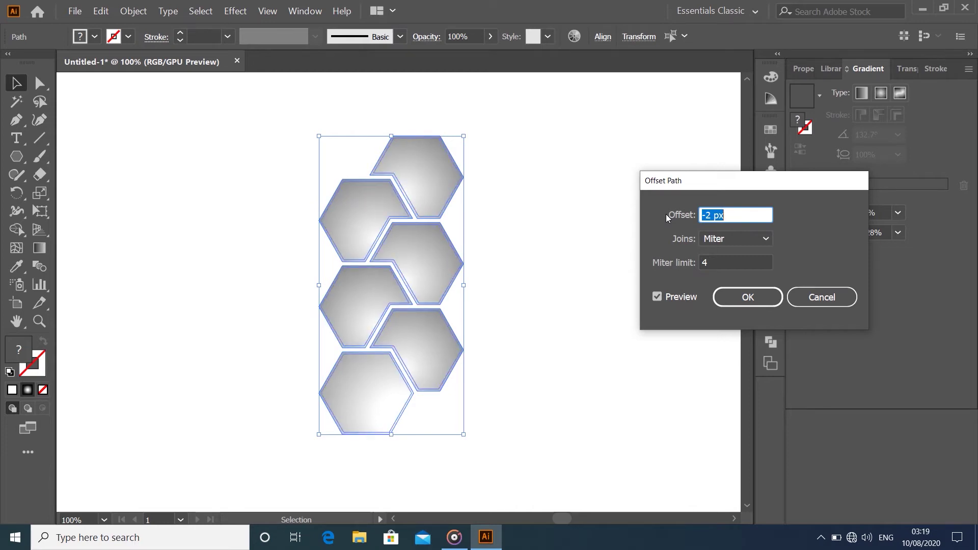
key("Return")
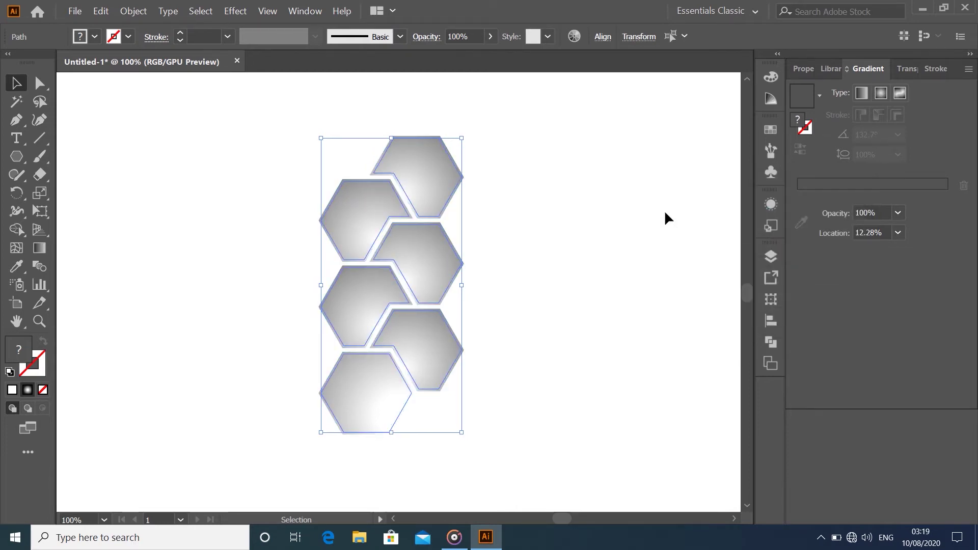
left_click(608, 217)
Shift-select the six hexagon copies, group them and send the group to the back.
left_click(445, 200)
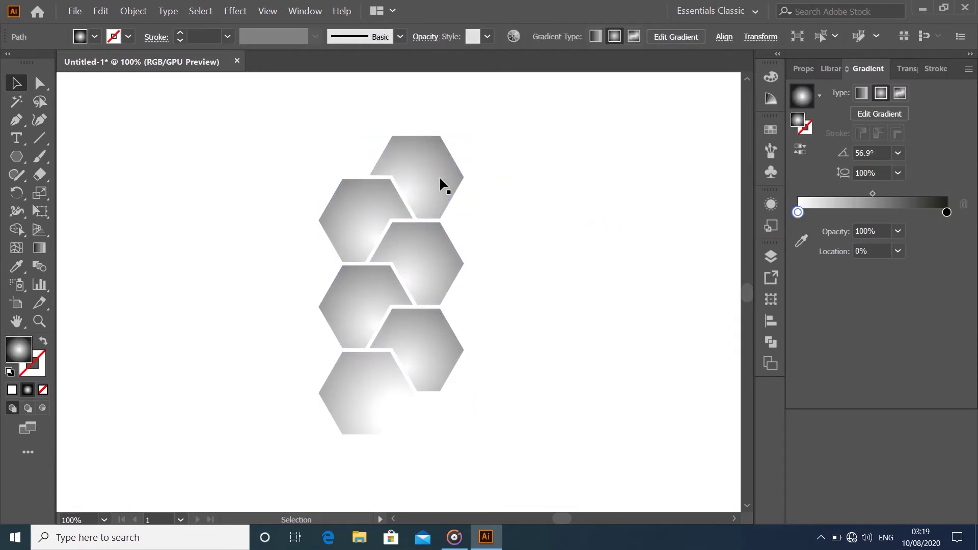
left_click(590, 151)
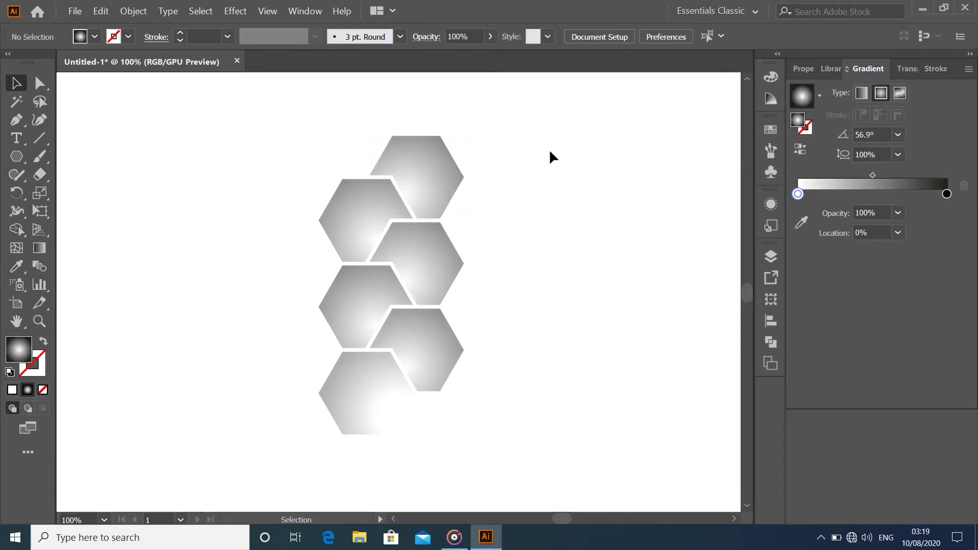
left_click(353, 220, "shift")
left_click(421, 257, "shift")
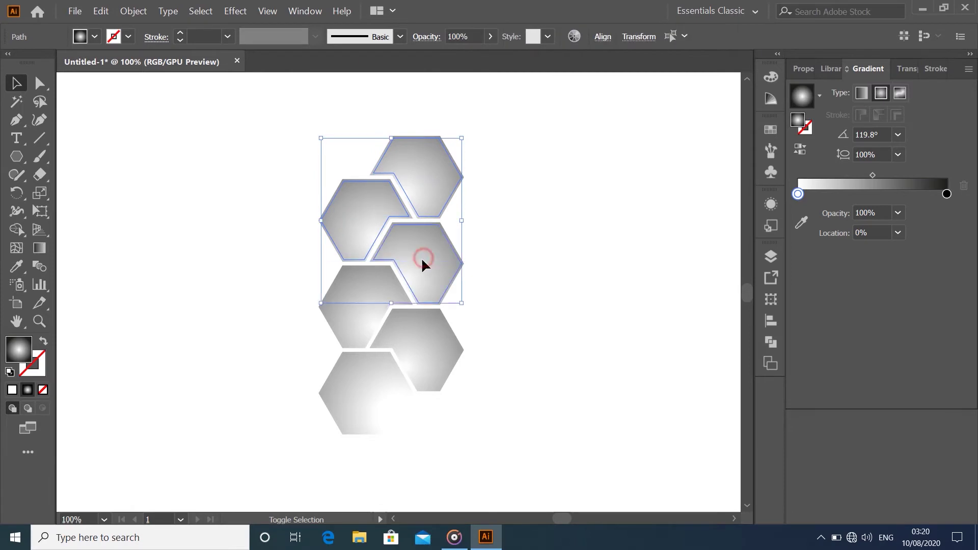
left_click(364, 312, "shift")
left_click(409, 339, "shift")
left_click(371, 389, "shift")
right_click(367, 280)
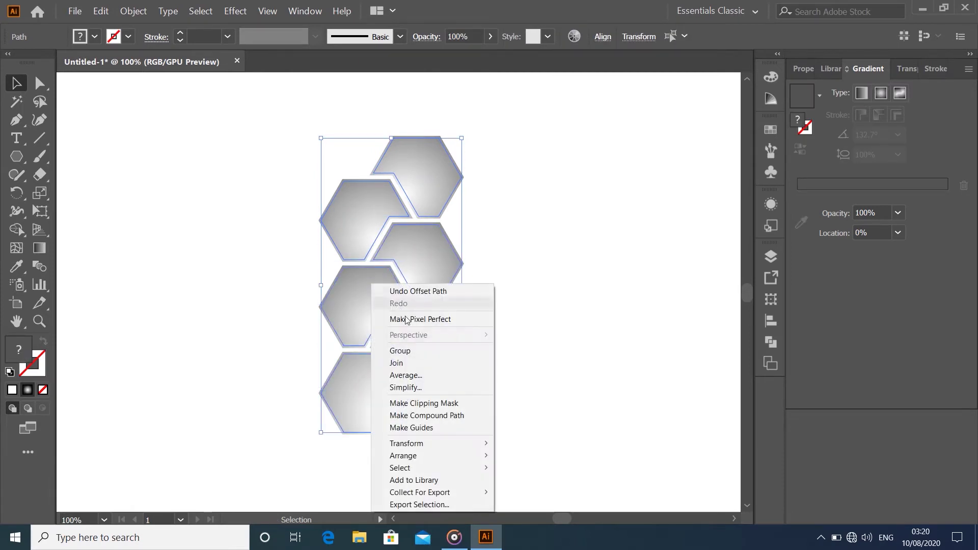
left_click(400, 351)
right_click(435, 190)
mouse_move(466, 323)
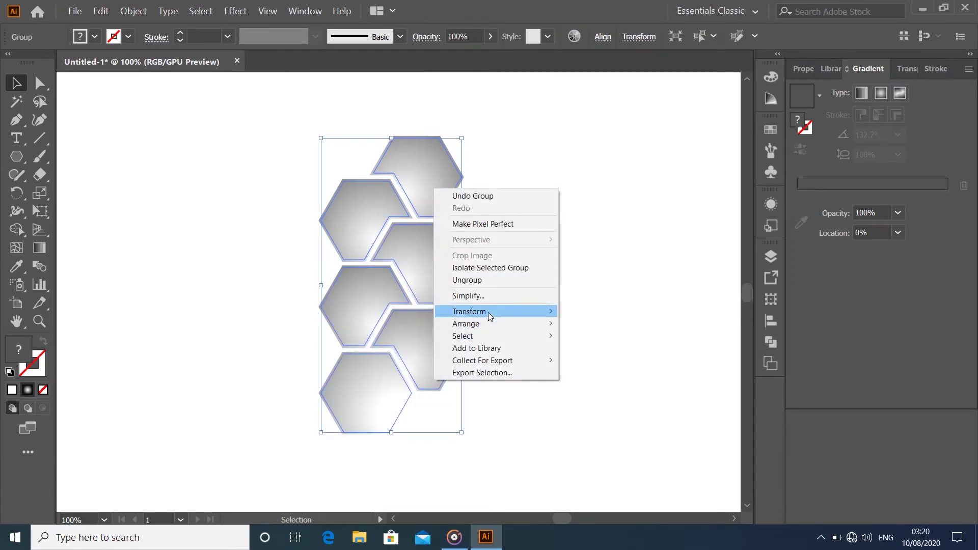
left_click(596, 361)
left_click(509, 265)
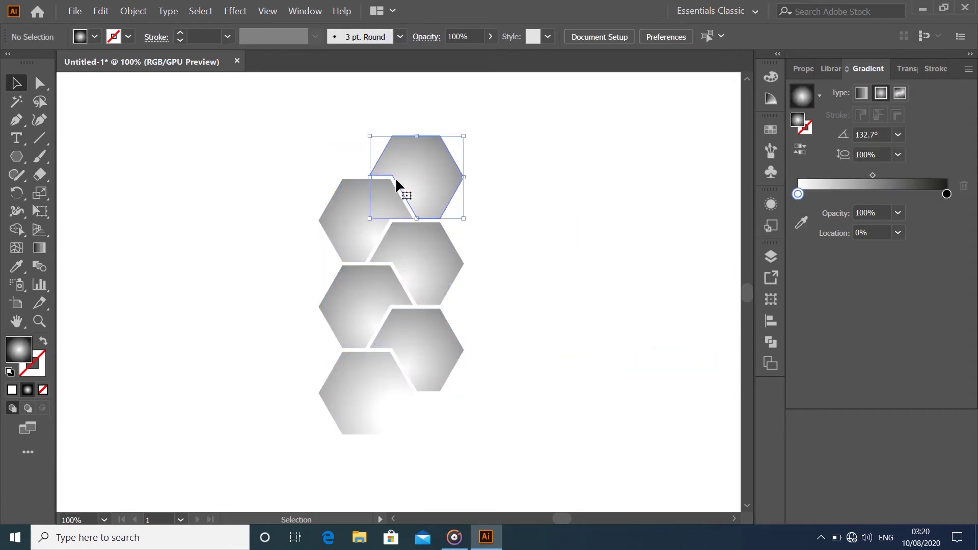
Reselect the six hexagons, group them and give the group a plain white fill.
left_click(358, 219, "shift")
left_click(417, 263, "shift")
left_click(368, 298, "shift")
left_click(427, 345, "shift")
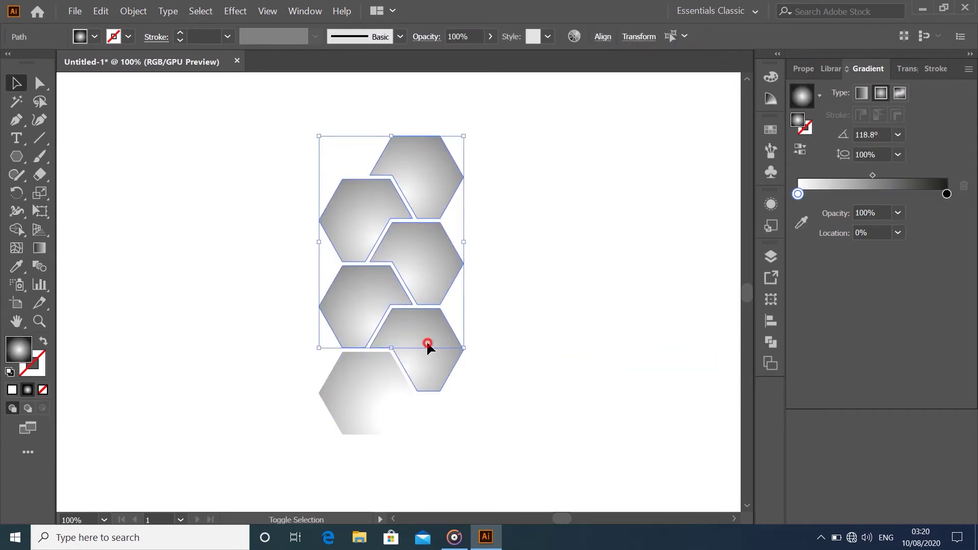
left_click(364, 390, "shift")
right_click(408, 267)
left_click(423, 329)
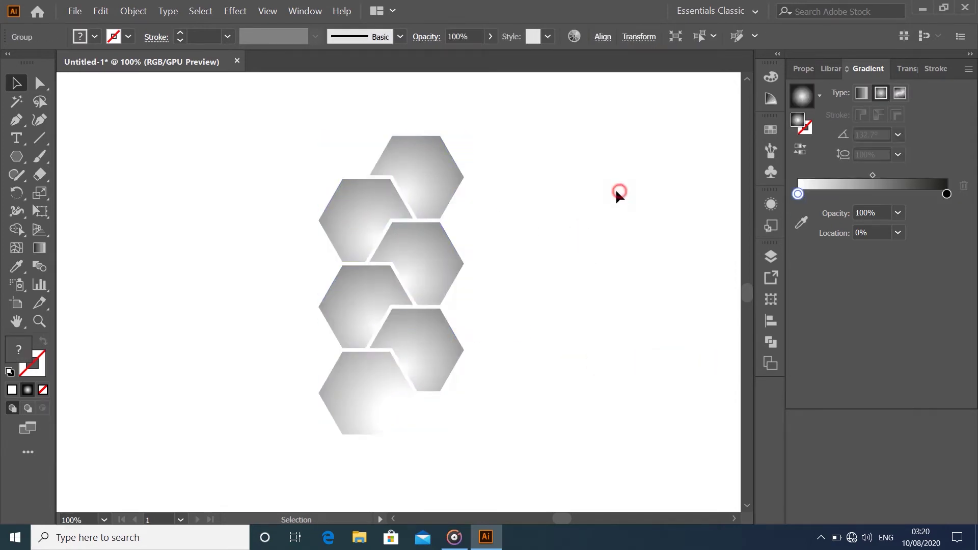
left_click(442, 269)
left_click(12, 390)
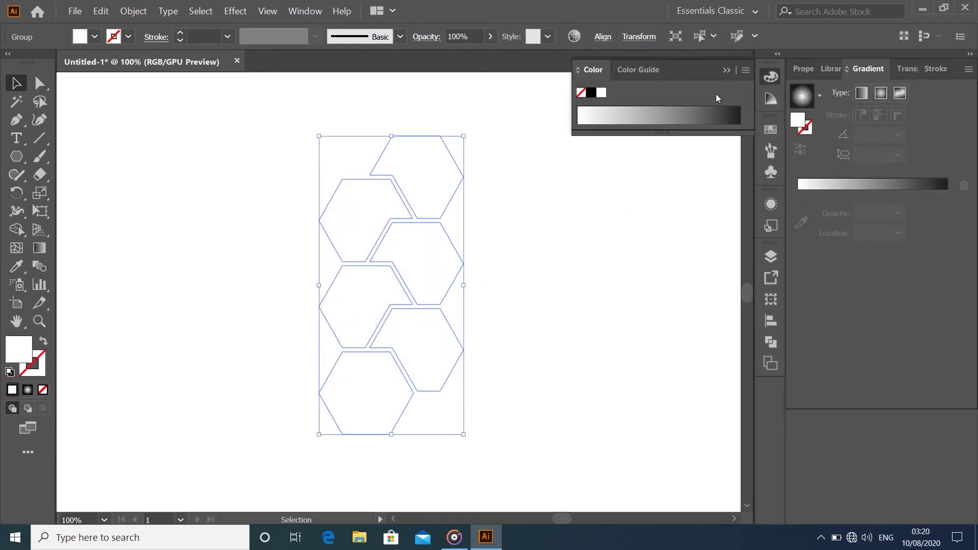
left_click(527, 203)
Send the white hexagon group behind the others and reselect it.
left_click(427, 182)
key("a")
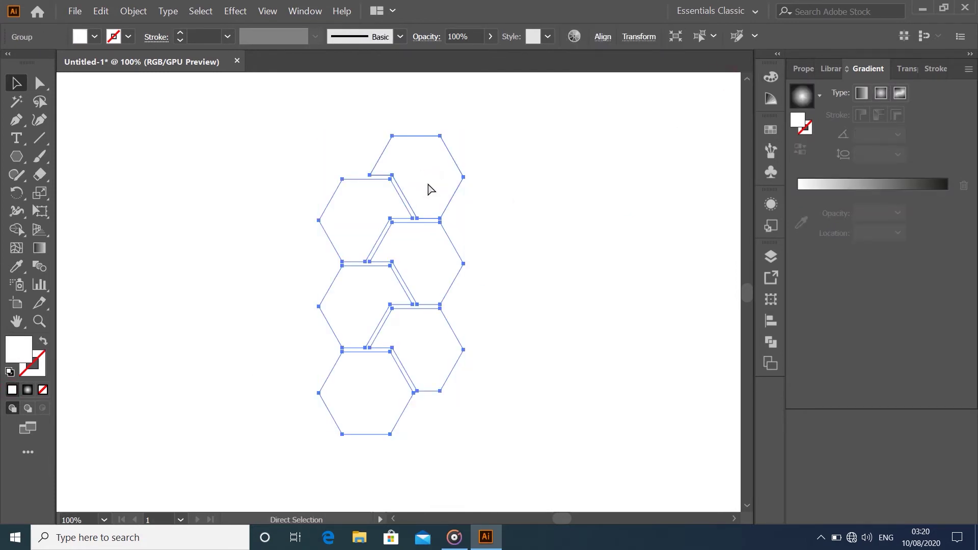
key("v")
right_click(428, 185)
mouse_move(455, 320)
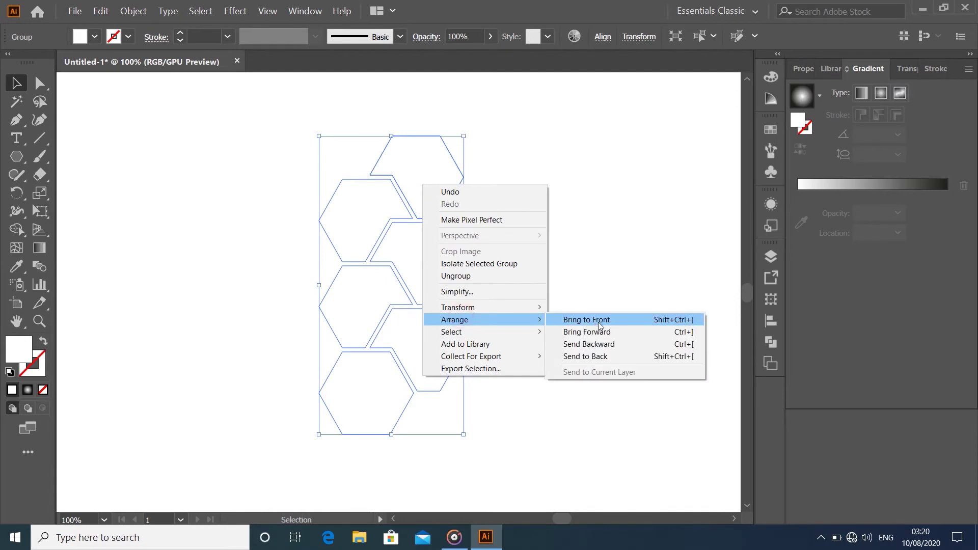
left_click(604, 355)
left_click(607, 250)
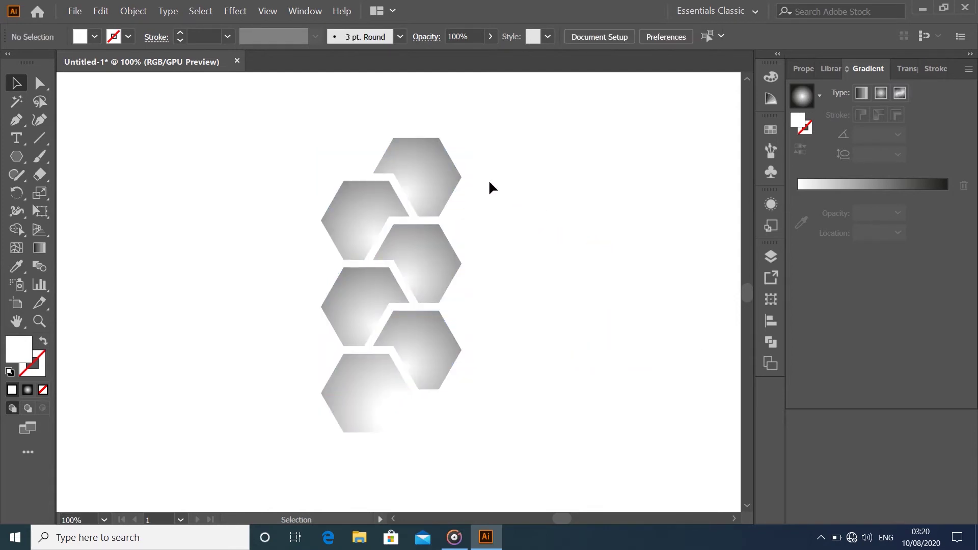
left_click(432, 180)
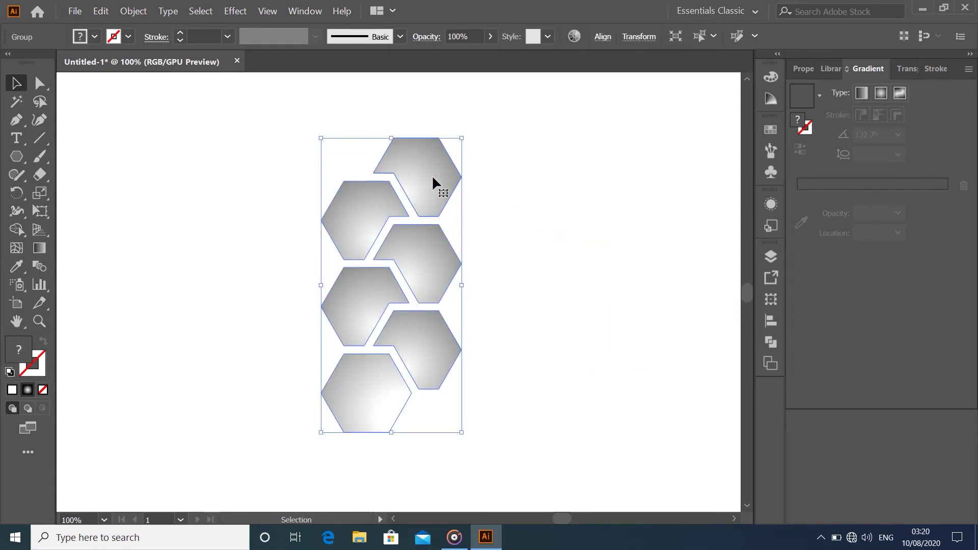
Copy the hexagon group, paste it in front and fill the copy solid black.
left_click(106, 12)
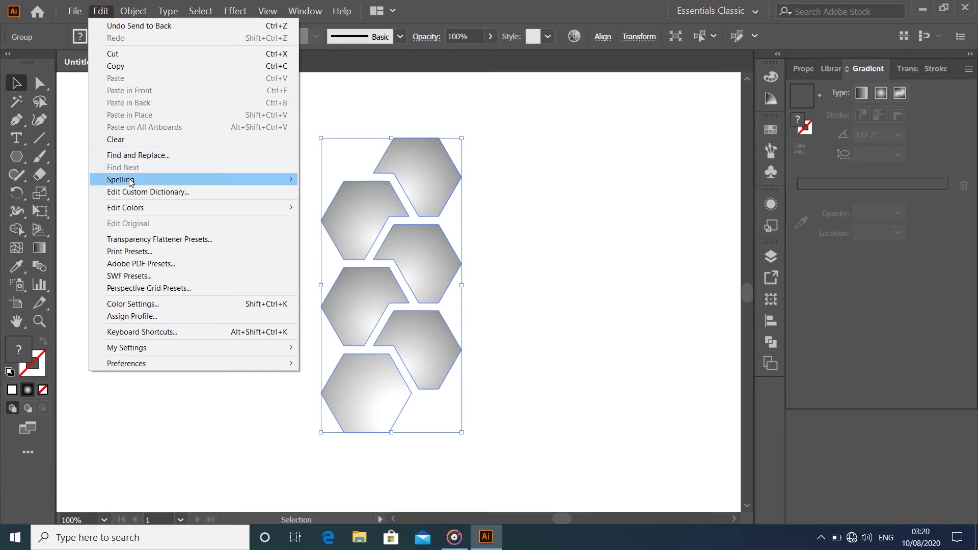
left_click(124, 66)
left_click(101, 11)
left_click(130, 90)
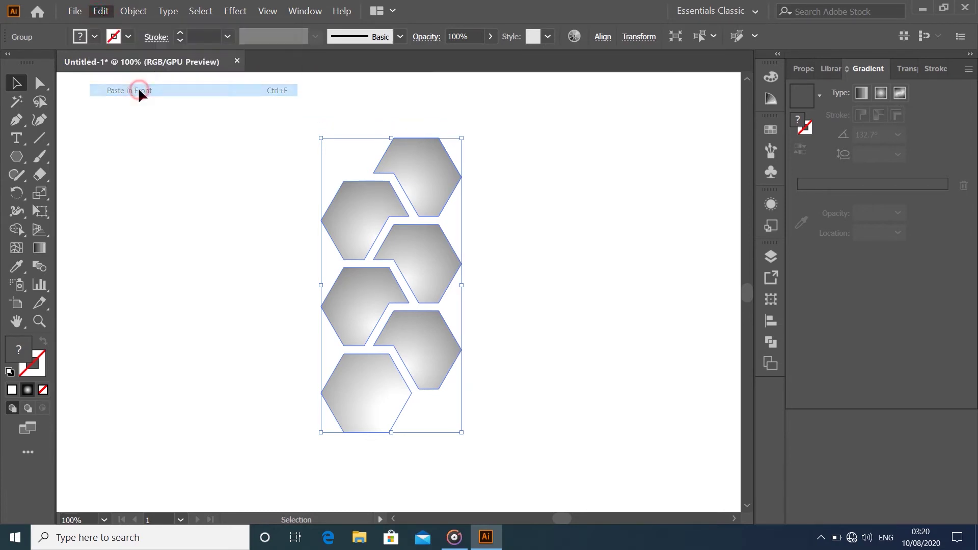
left_click(42, 390)
left_click(589, 99)
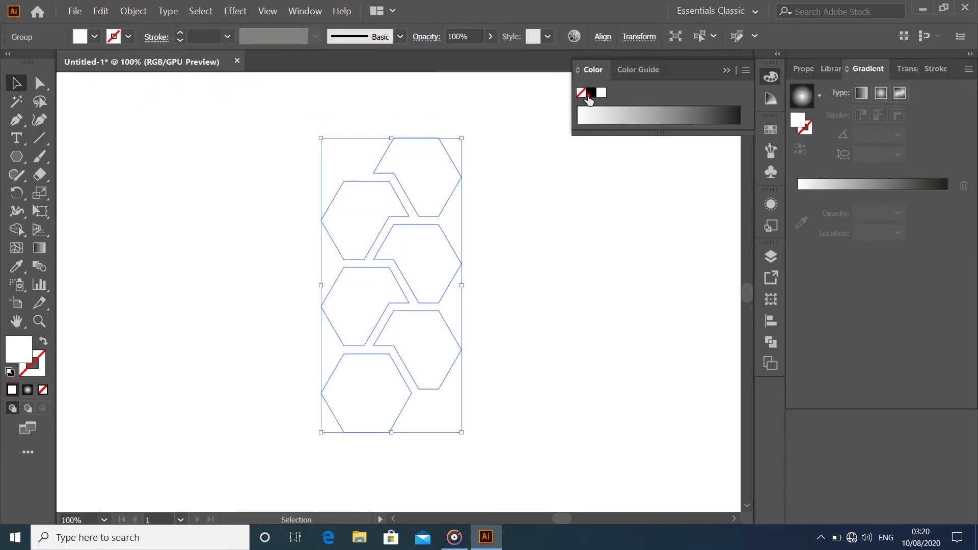
left_click(727, 68)
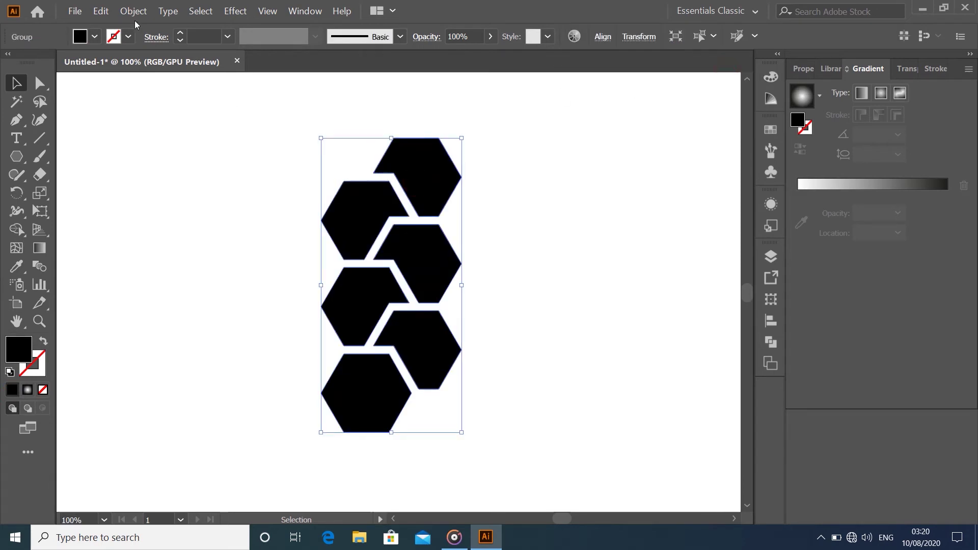
Add a Gaussian Blur of about 5.7 pixels to the black copy, with preview.
left_click(242, 11)
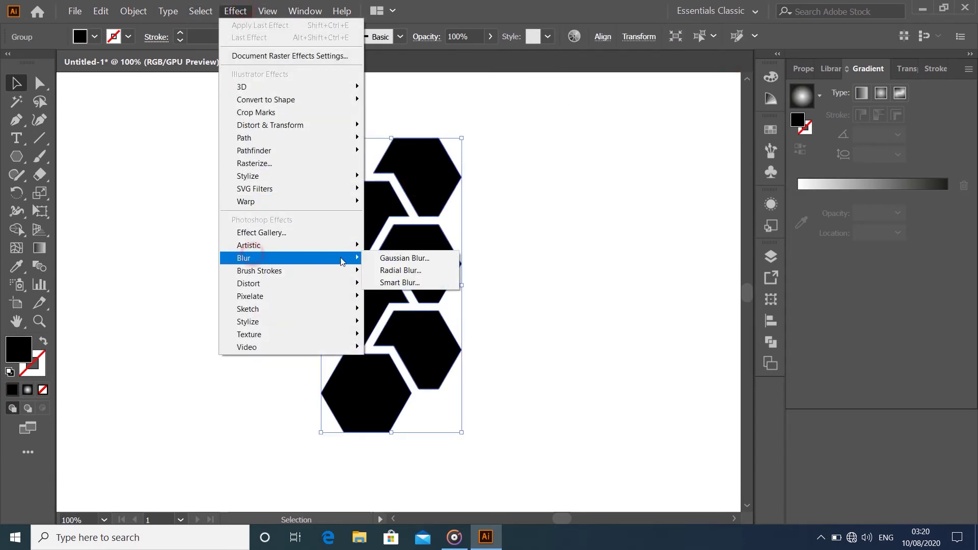
left_click(393, 260)
left_click(465, 193)
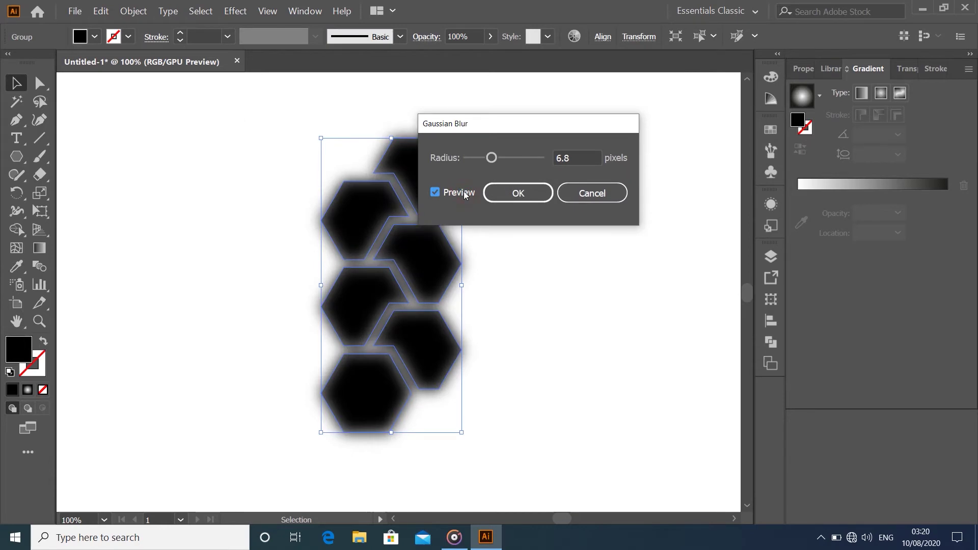
left_click(509, 158)
mouse_move(491, 163)
left_mouse_down()
mouse_move(476, 161)
mouse_move(489, 161)
left_mouse_up()
Apply the blur and send the blurred black group behind everything.
left_click(509, 195)
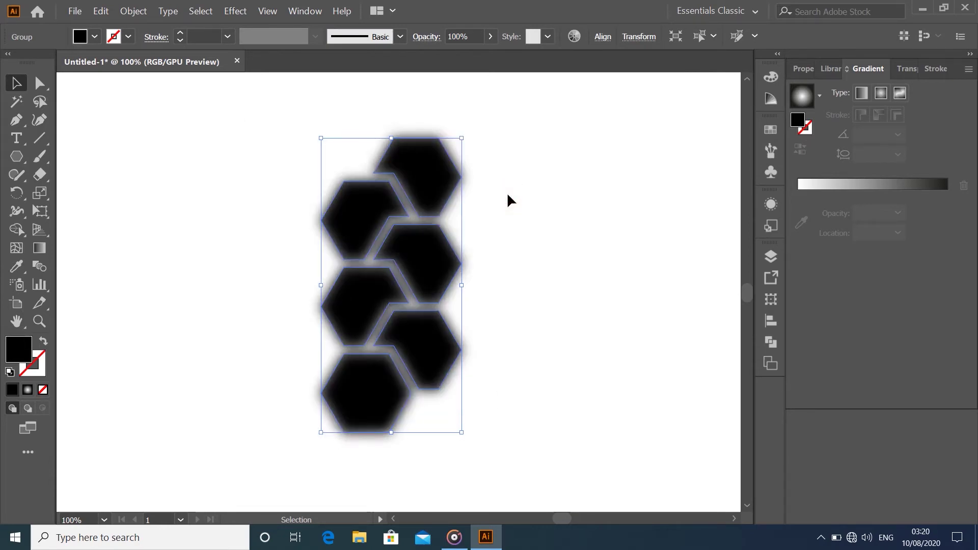
right_click(421, 195)
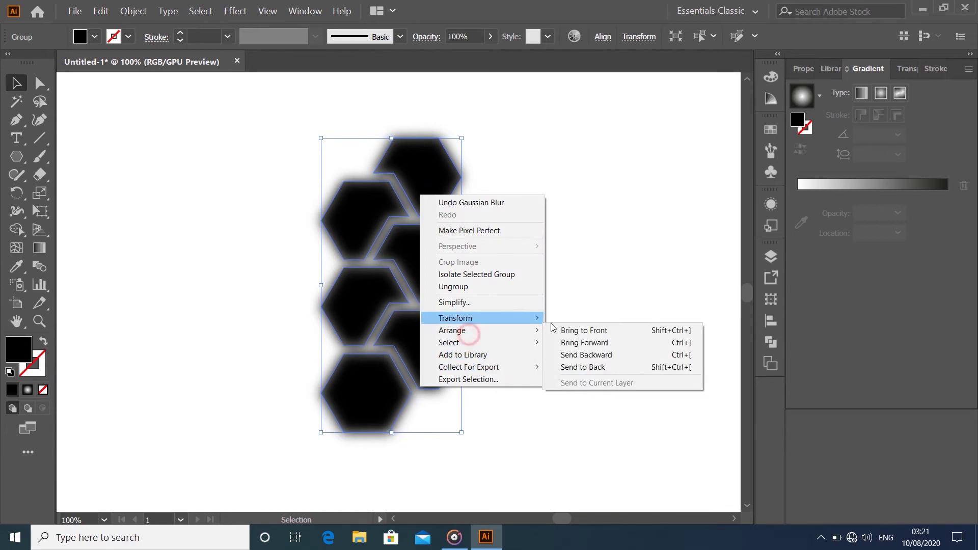
left_click(594, 367)
left_click(593, 229)
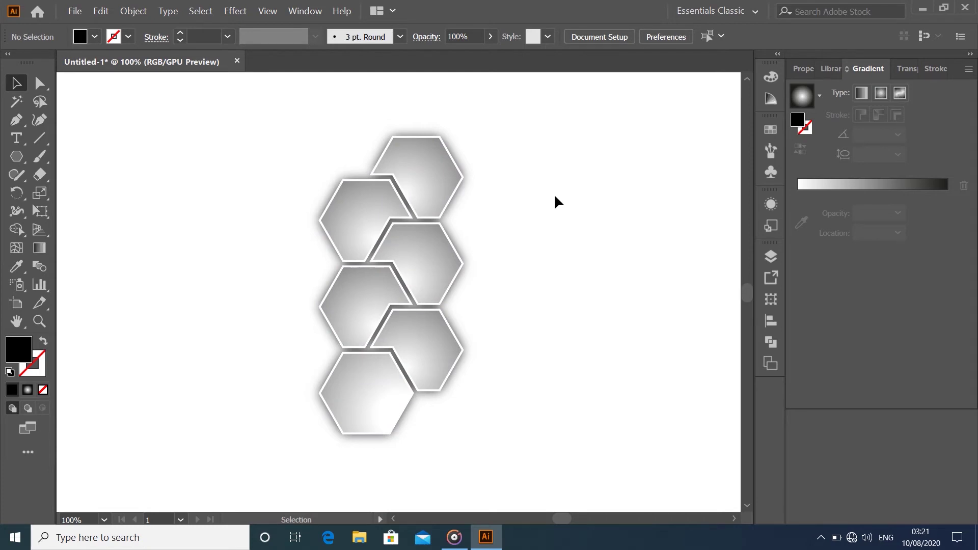
Lower the blurred shadow group's opacity to 63% and review the soft shadows.
left_click(463, 275)
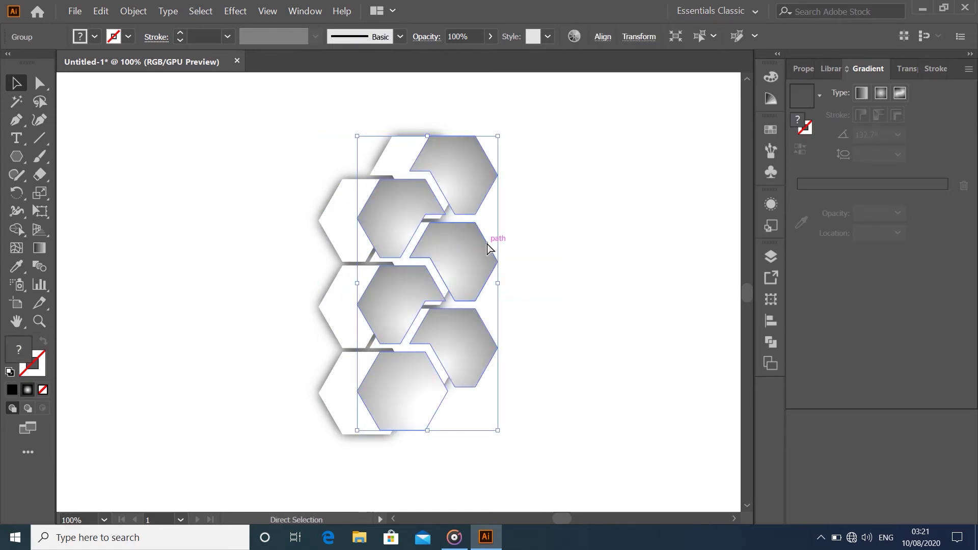
left_click(581, 210)
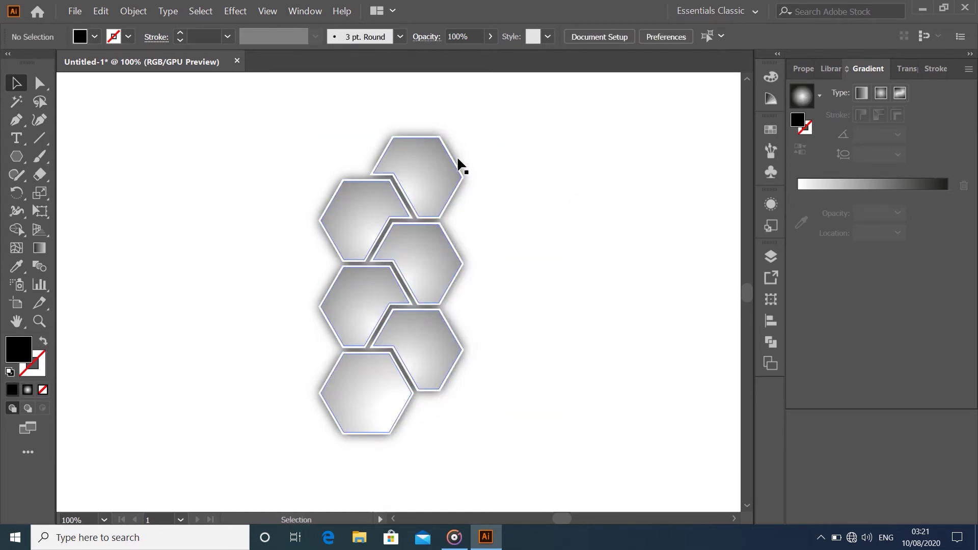
mouse_move(457, 156)
left_mouse_down()
mouse_move(485, 151)
mouse_move(460, 172)
left_mouse_up()
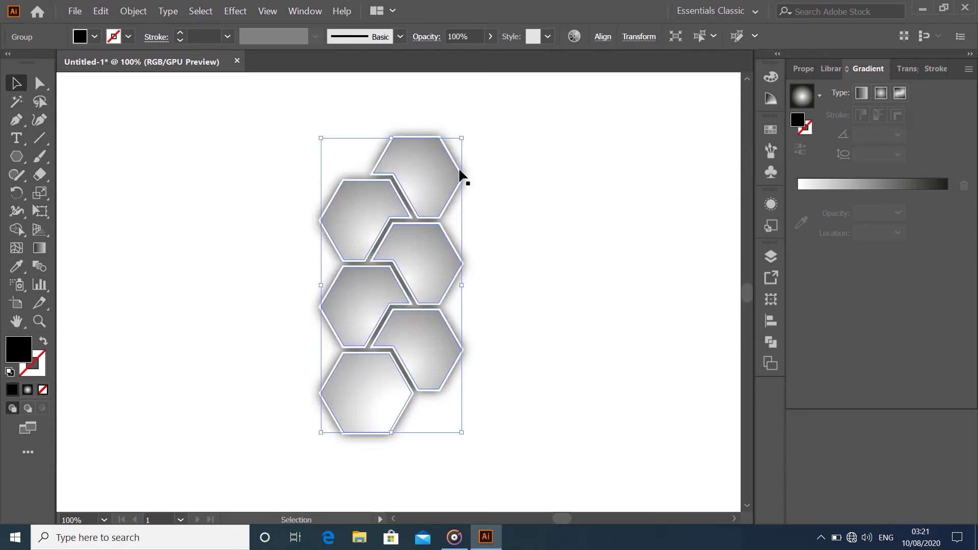
left_click(491, 36)
left_click_drag(476, 55, 458, 55)
left_click(564, 147)
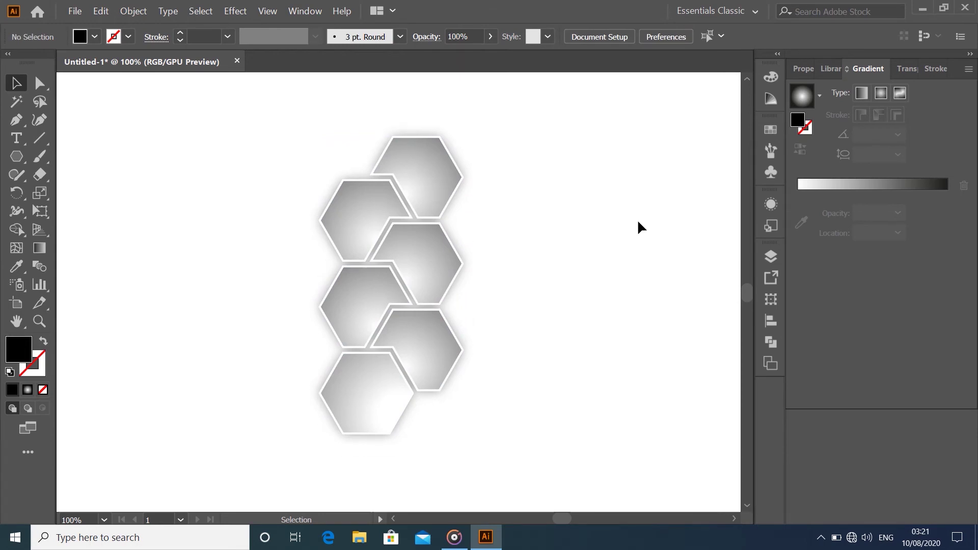
scroll(637, 219, "down", 2, "alt")
scroll(657, 220, "up", 2, "alt")
scroll(500, 266, "up", 1)
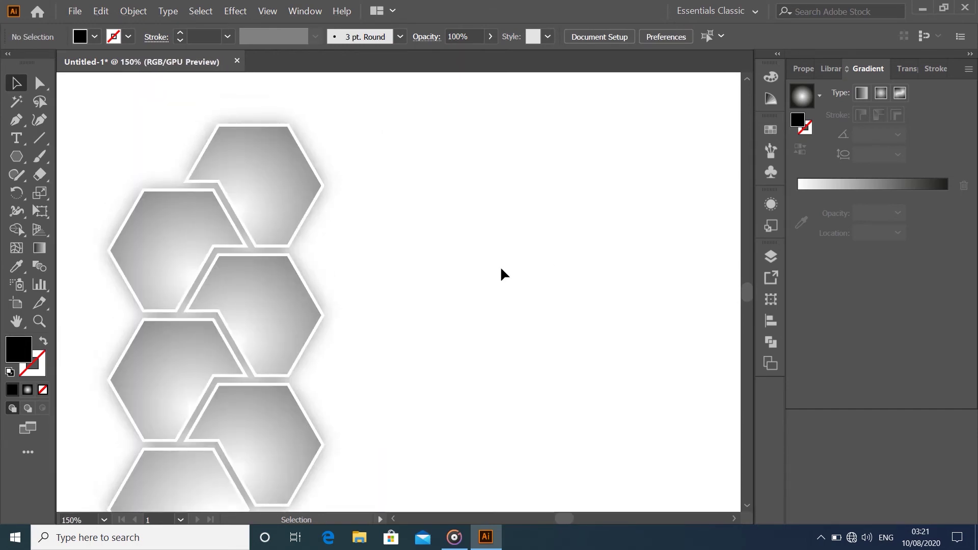
scroll(498, 270, "left", 3)
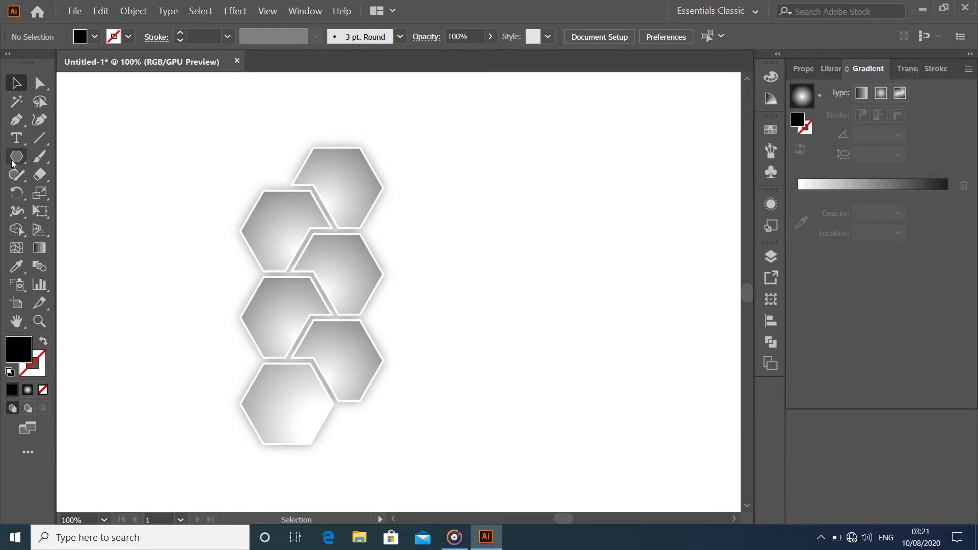
left_click(16, 139)
left_click(488, 158)
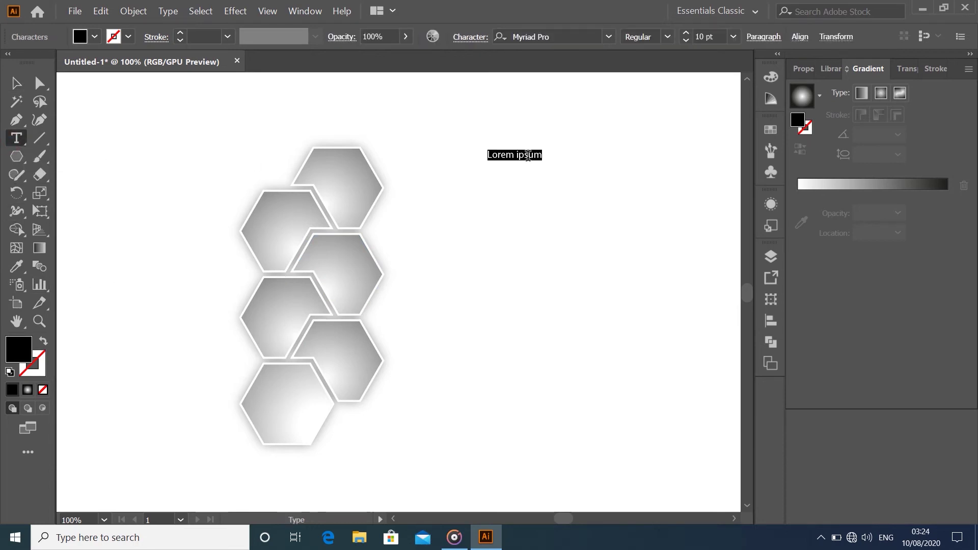
type("010203040506")
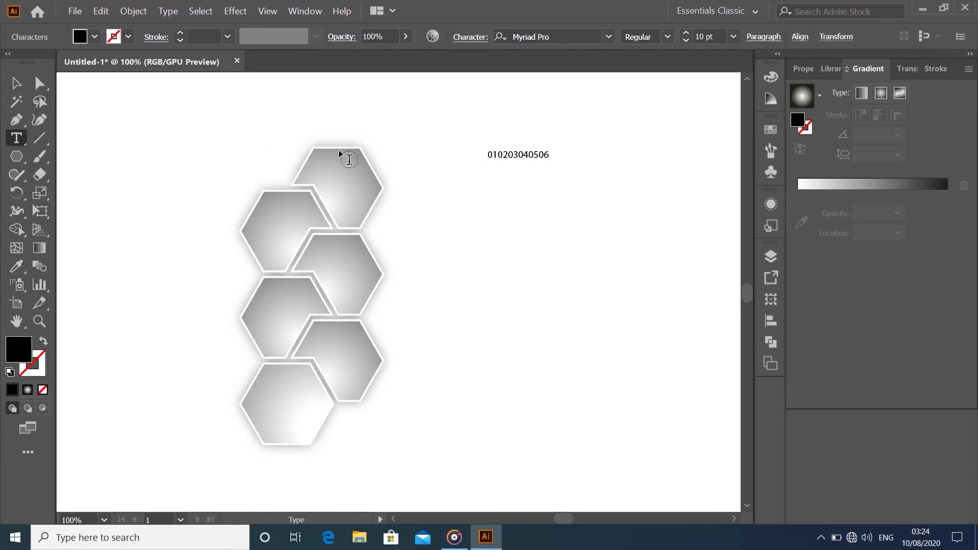
double_click(493, 154)
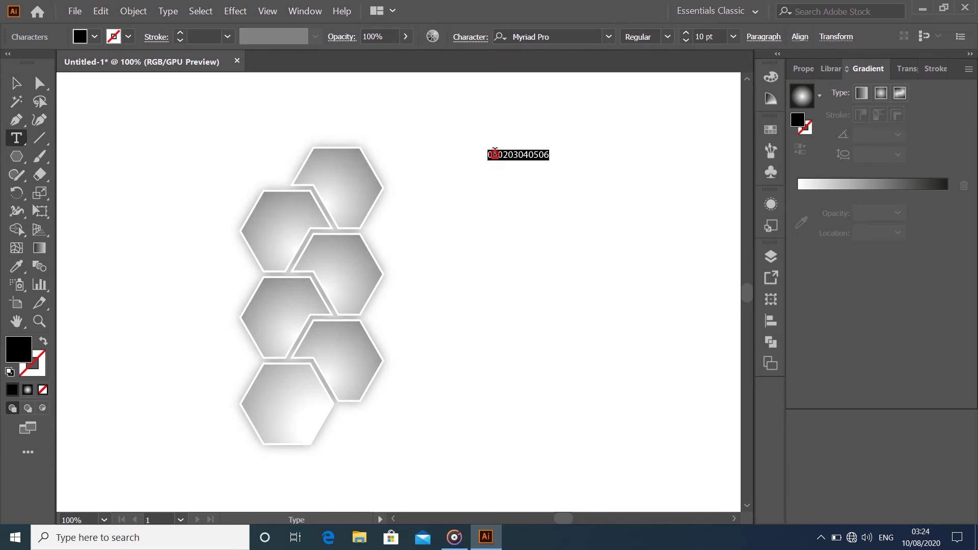
left_click(610, 36)
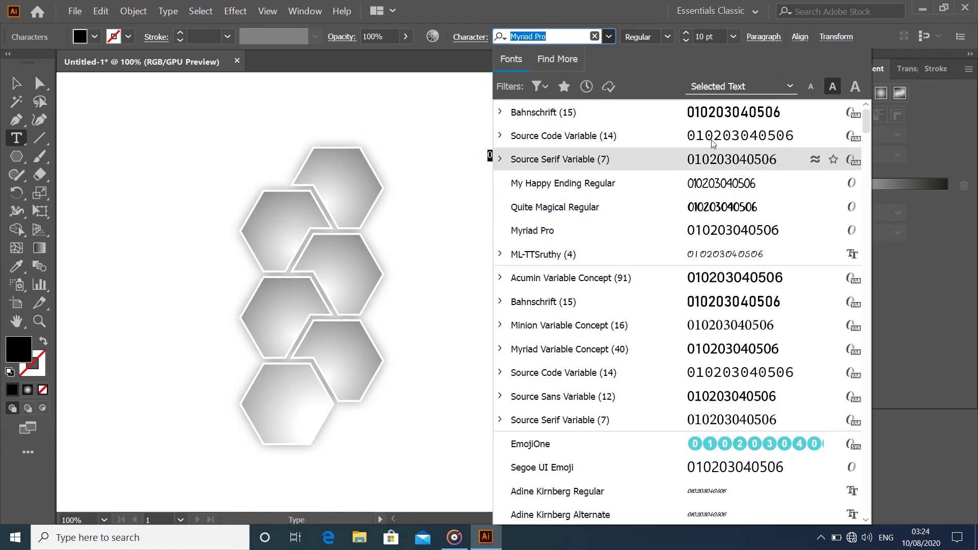
left_click(711, 112)
Make the number string Bold and scale it up proportionally to headline size.
left_click(481, 37)
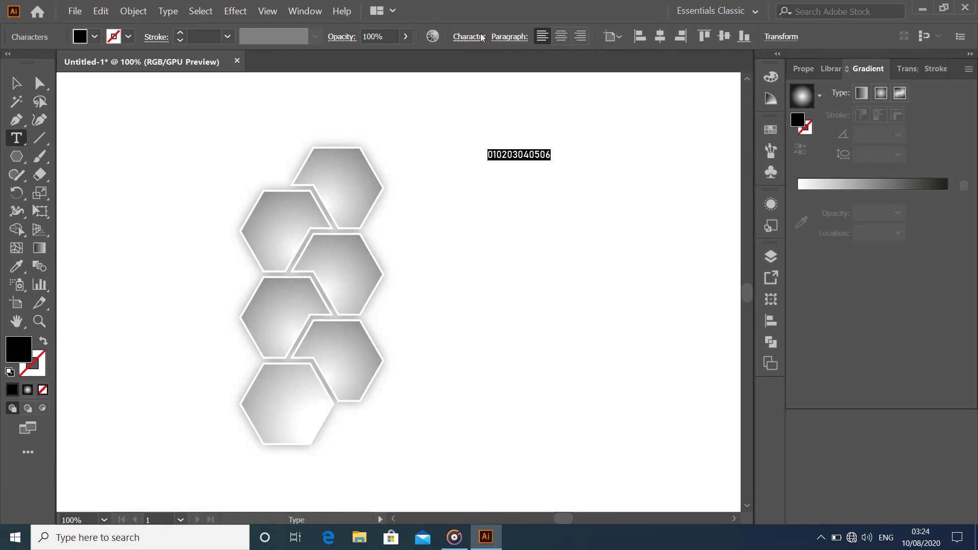
left_click(455, 83)
left_click(356, 335)
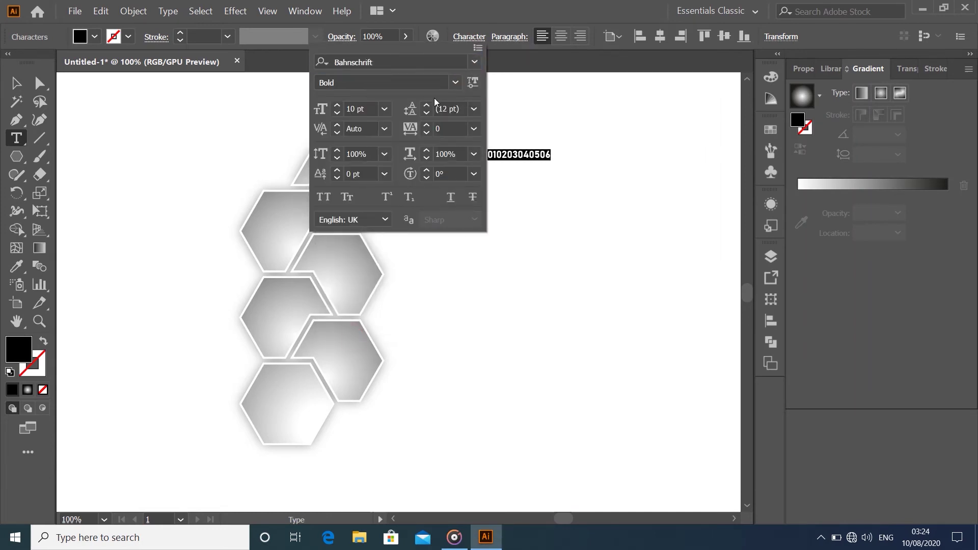
key("Escape")
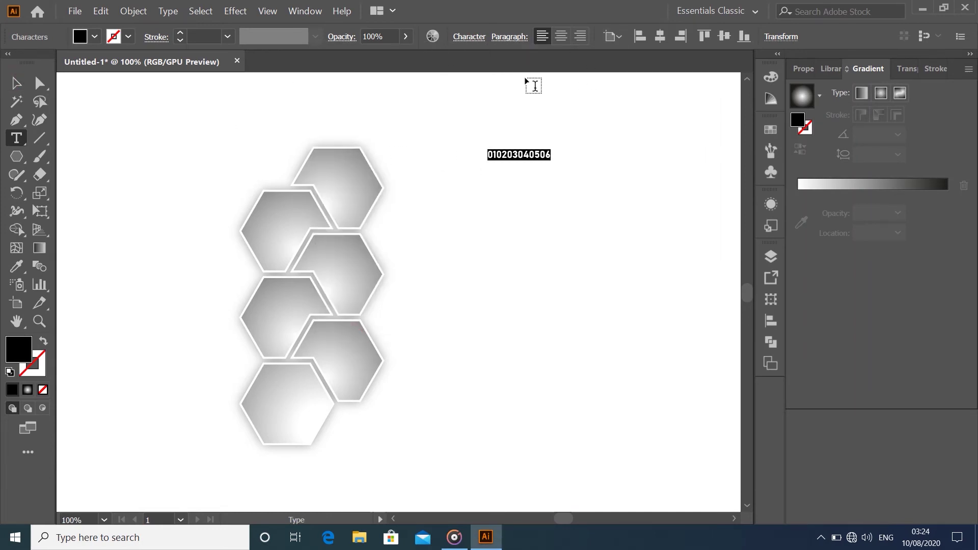
key("Escape")
left_click_drag(550, 161, 681, 224)
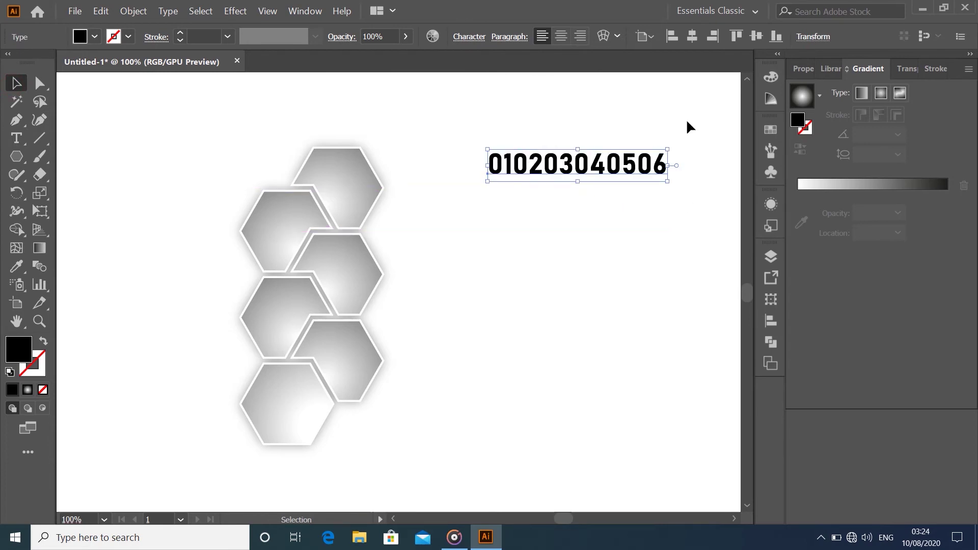
Expand the number text into outlines and ungroup the digits.
left_click(686, 118)
left_click(611, 166)
left_click(133, 11)
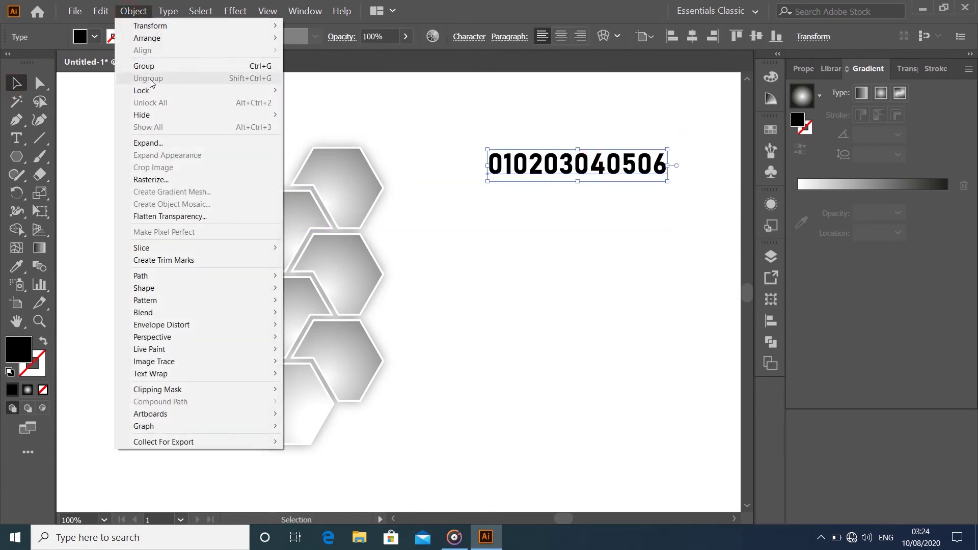
left_click(149, 143)
left_click(461, 354)
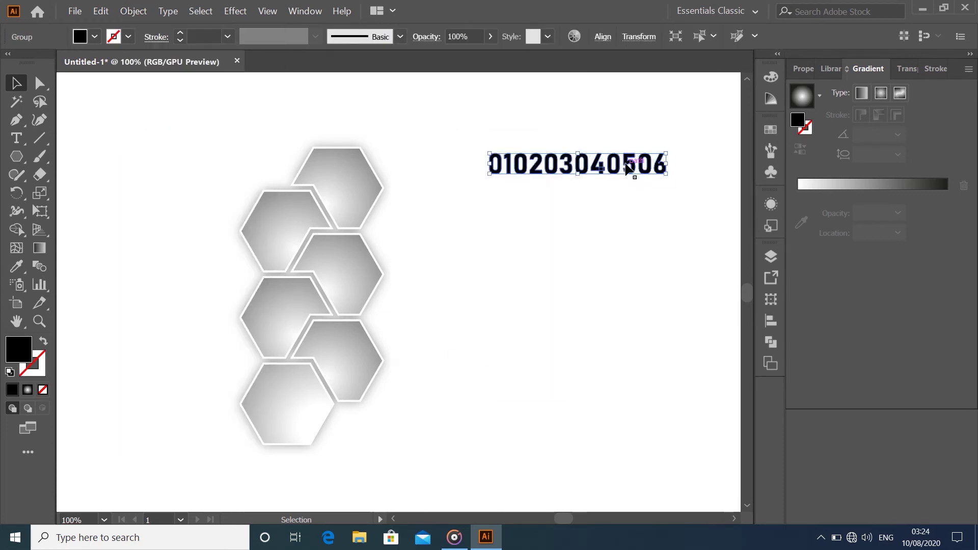
right_click(541, 169)
left_click(586, 263)
Drag digit pairs 01 through 06 onto their hexagons, top to bottom in order.
mouse_move(467, 139)
left_mouse_down()
mouse_move(509, 179)
mouse_move(354, 188)
left_mouse_up()
mouse_move(485, 126)
left_mouse_down()
mouse_move(538, 178)
mouse_move(275, 247)
left_mouse_up()
mouse_move(546, 134)
left_mouse_down()
mouse_move(571, 181)
mouse_move(537, 186)
mouse_move(332, 277)
left_mouse_up()
key("ctrl+z")
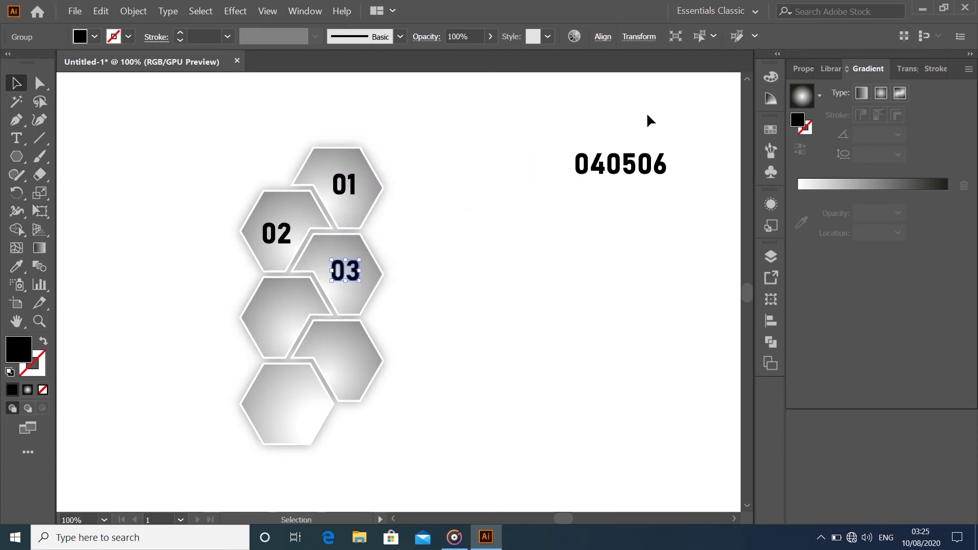
left_click_drag(599, 192, 295, 314)
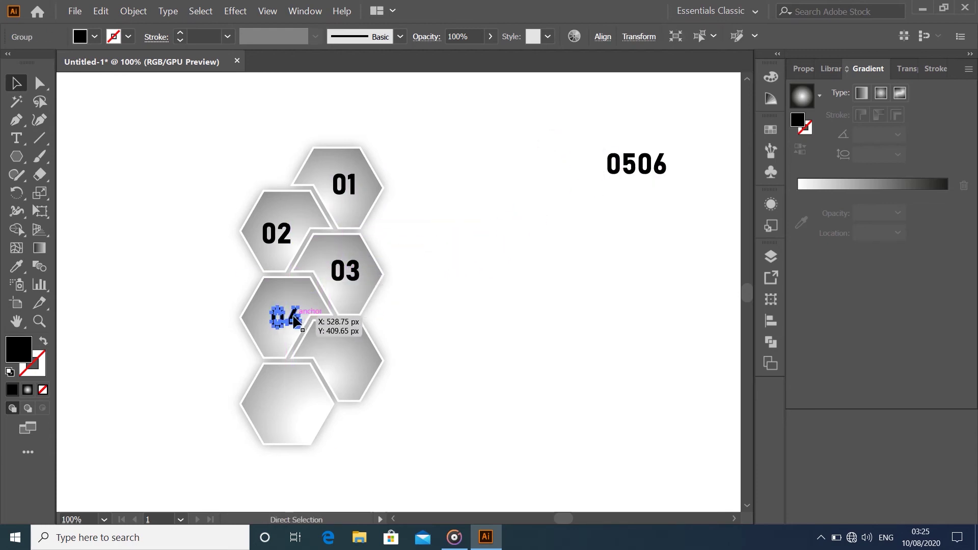
mouse_move(601, 134)
left_mouse_down()
mouse_move(633, 179)
mouse_move(352, 361)
left_mouse_up()
mouse_move(624, 148)
left_mouse_down()
mouse_move(668, 188)
mouse_move(283, 408)
left_mouse_up()
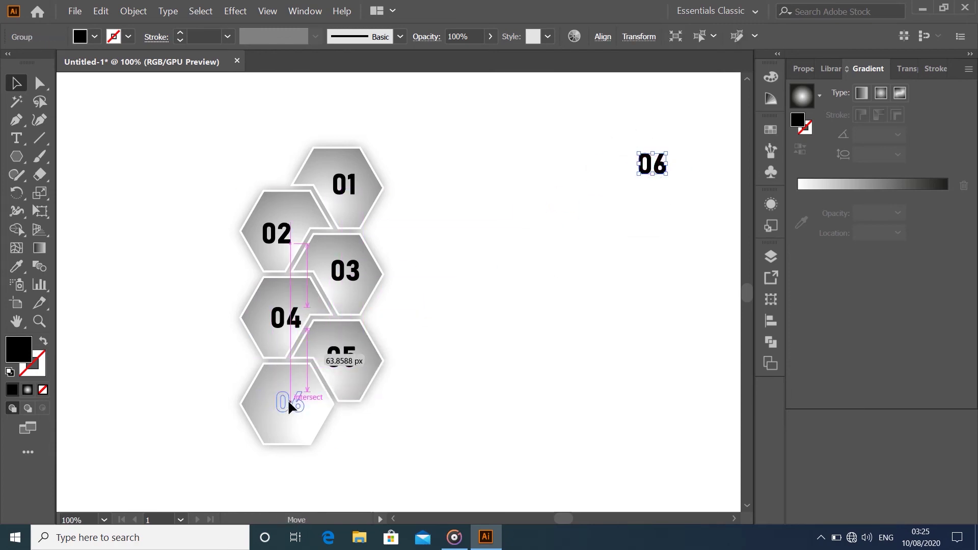
left_click(557, 217)
left_click(342, 185)
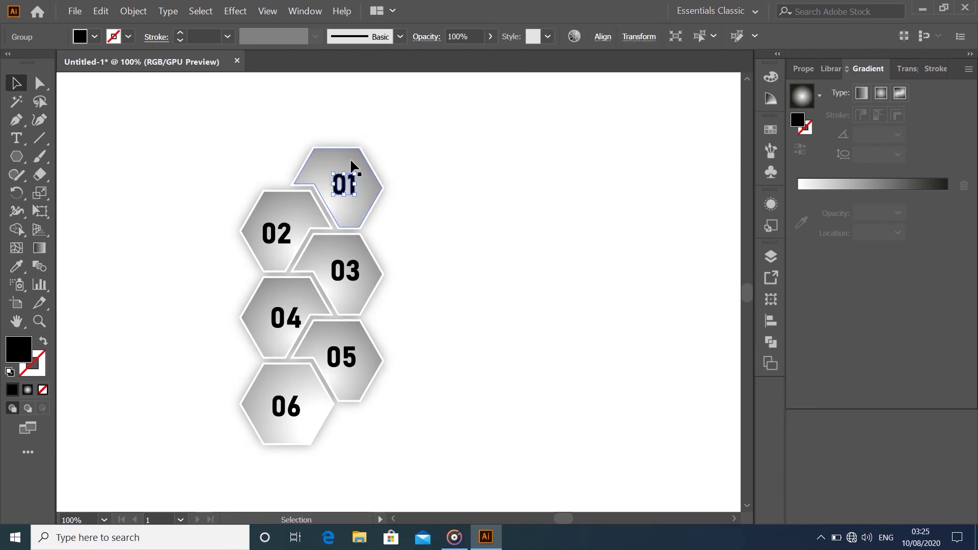
Ungroup all the artwork and centre 01 horizontally and vertically on the top hexagon.
key("ctrl+a")
right_click(350, 158)
left_click(387, 252)
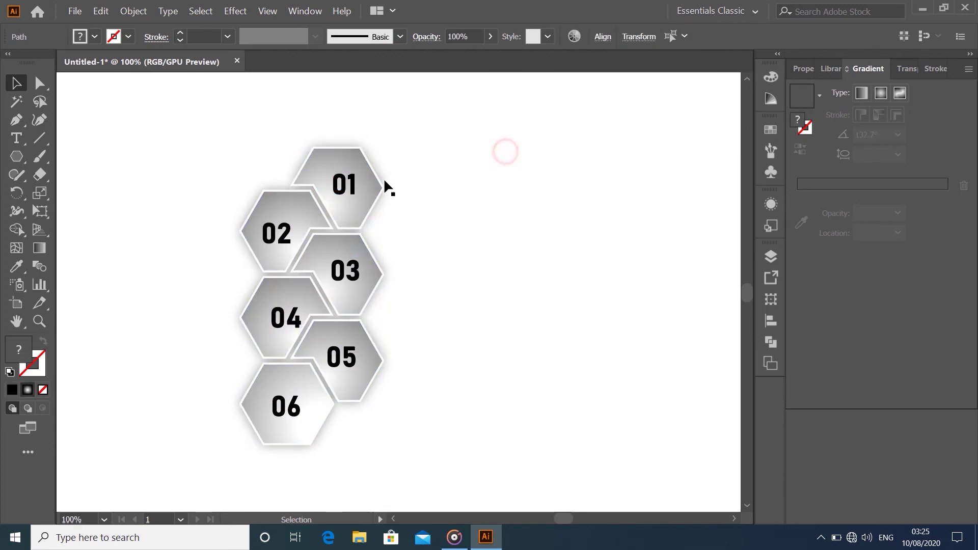
left_click(379, 184)
left_click(353, 186, "shift")
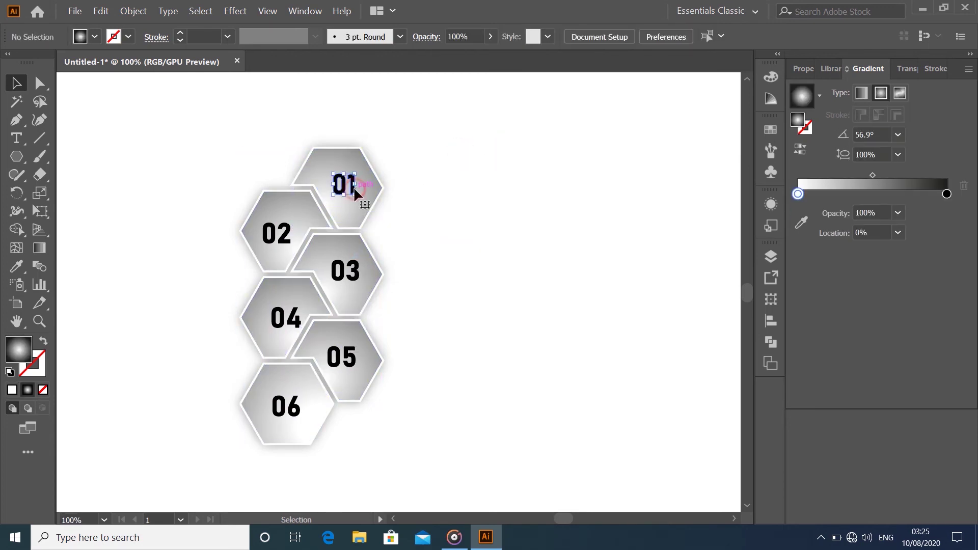
left_click(331, 168, "shift")
left_click(603, 36)
left_click(476, 90)
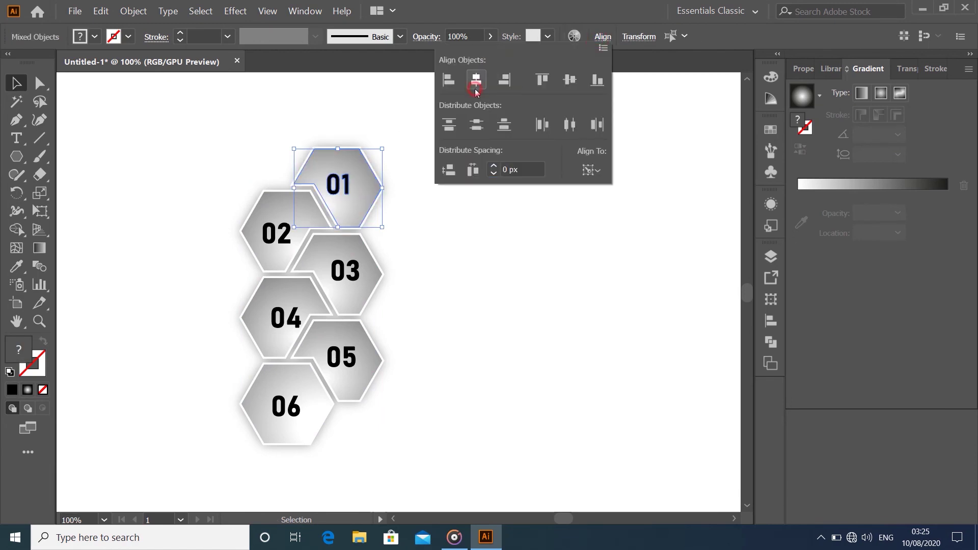
left_click(570, 79)
left_click(677, 138)
Centre the number 03 on the third hexagon.
mouse_move(419, 253)
left_mouse_down()
mouse_move(375, 280)
mouse_move(343, 271)
left_mouse_up()
left_click(418, 236)
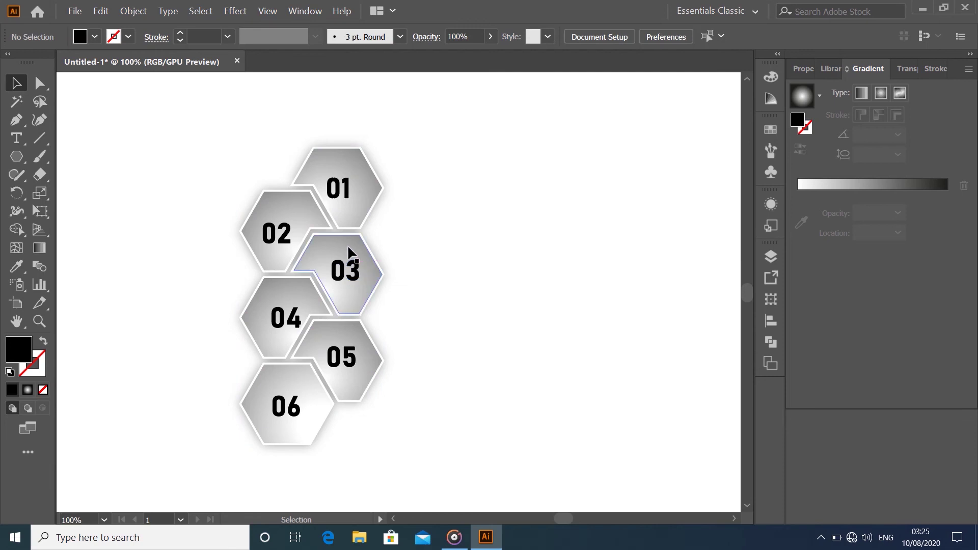
left_click(349, 252)
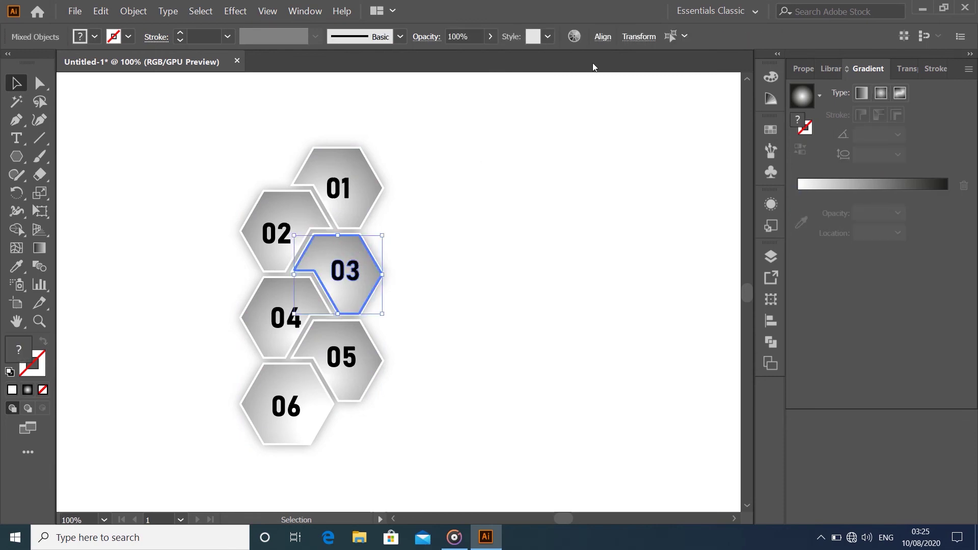
left_click(602, 36)
left_click(476, 79)
left_click(571, 80)
left_click(640, 151)
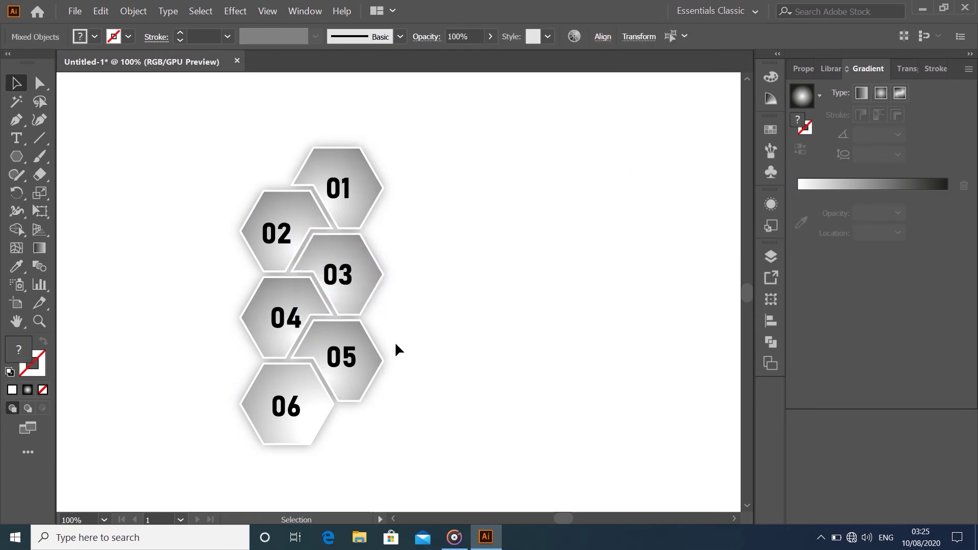
Centre the number 05 horizontally and vertically on the fifth hexagon.
left_click(350, 357)
left_click(348, 335, "shift")
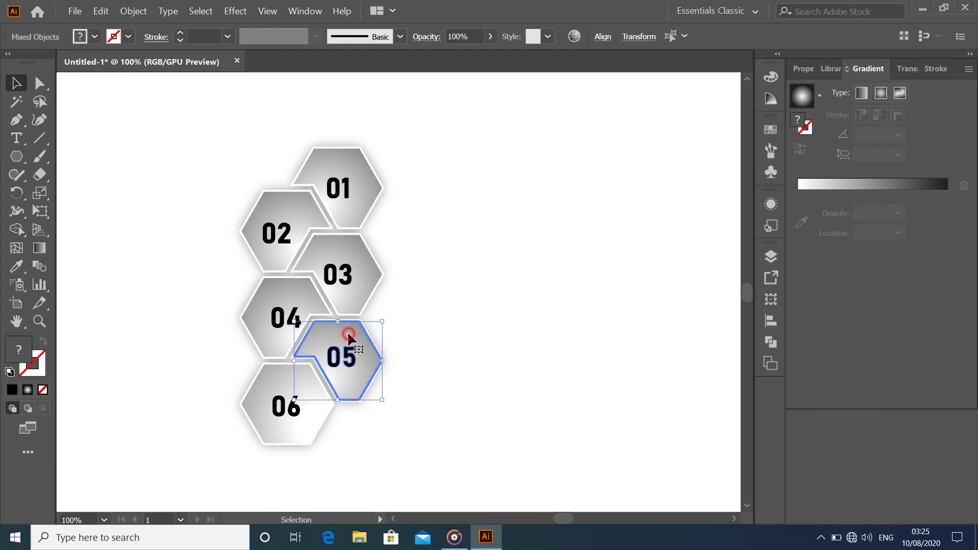
left_click(606, 37)
left_click(476, 79)
left_click(570, 79)
left_click(574, 234)
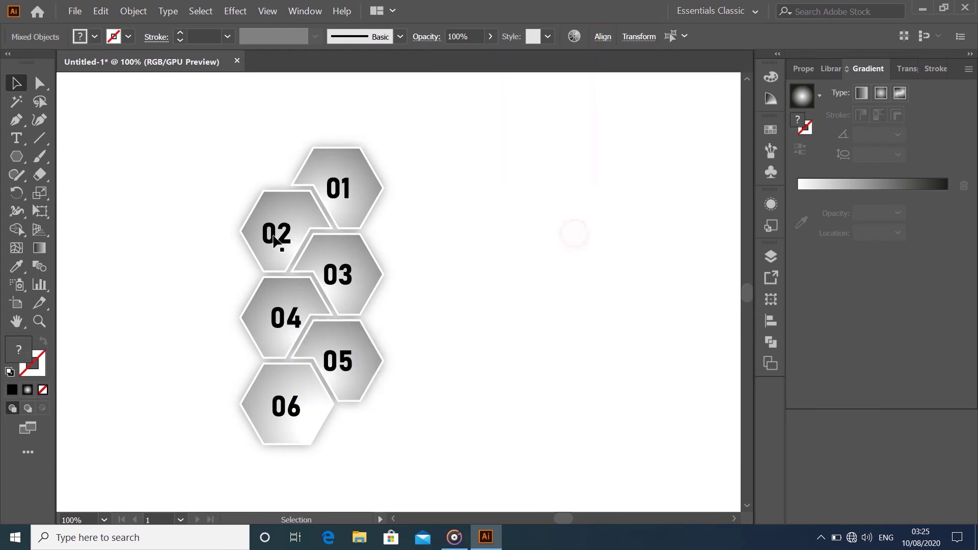
Centre the number 02 horizontally and vertically on the second hexagon.
left_click(276, 239)
left_click(296, 214, "shift")
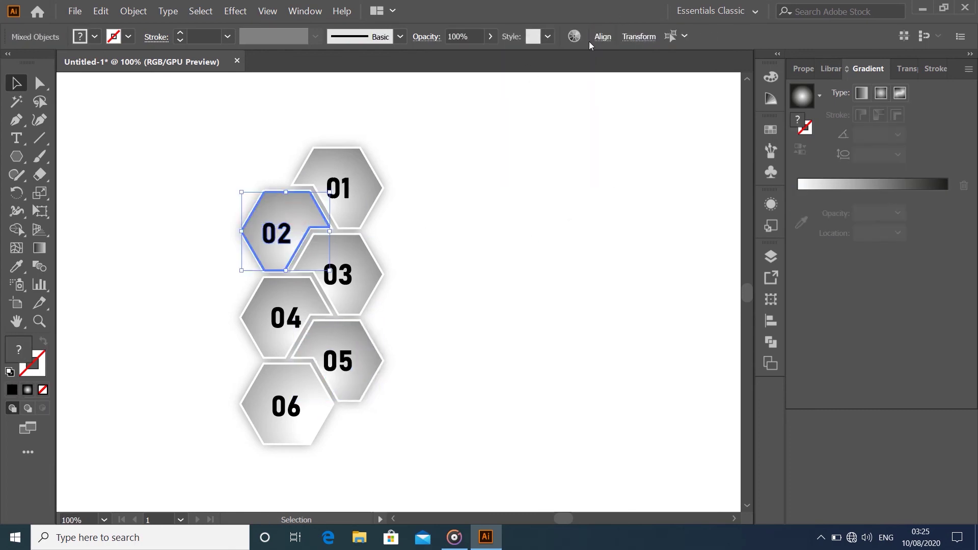
left_click(603, 36)
left_click(477, 81)
left_click(570, 79)
left_click(530, 246)
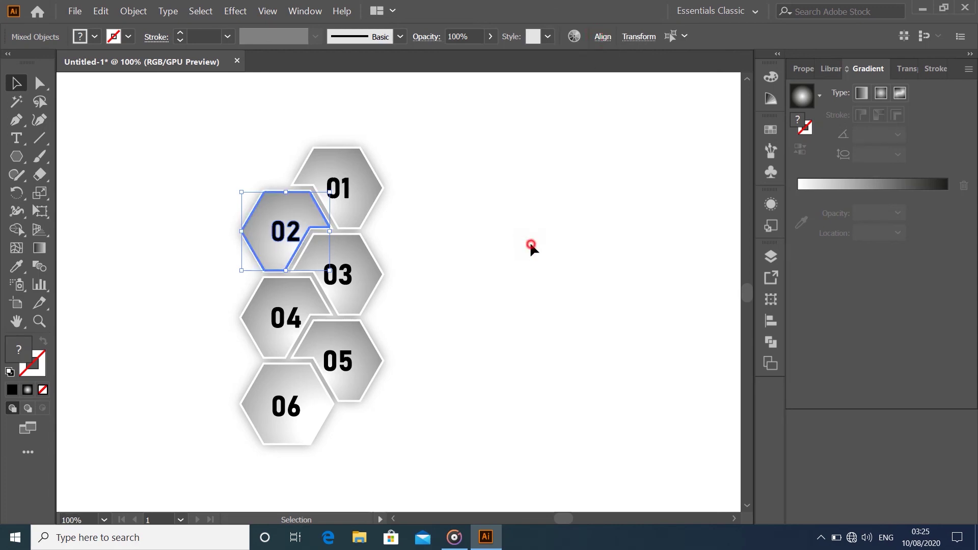
Centre the number 04 horizontally on the fourth hexagon.
left_click(284, 318)
left_click(290, 287, "shift")
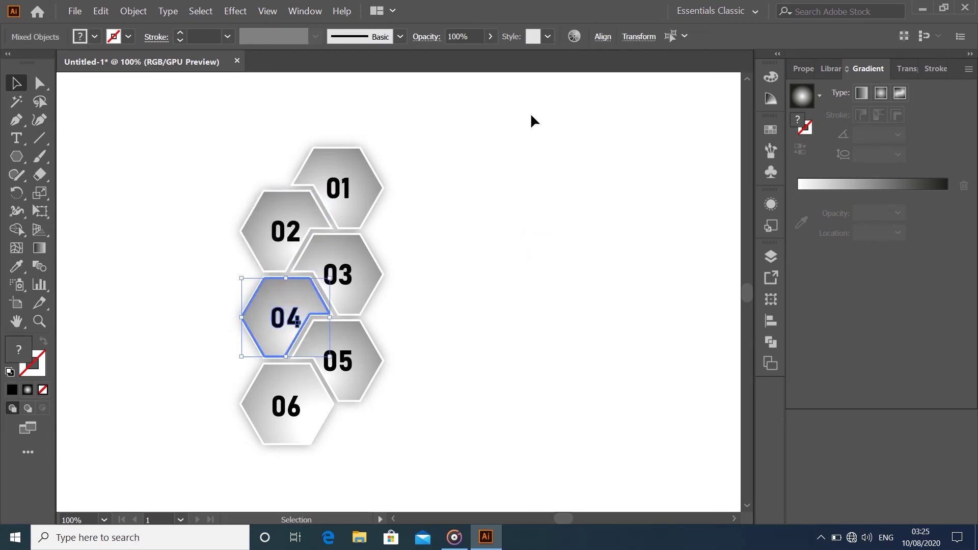
left_click(603, 37)
left_click(477, 80)
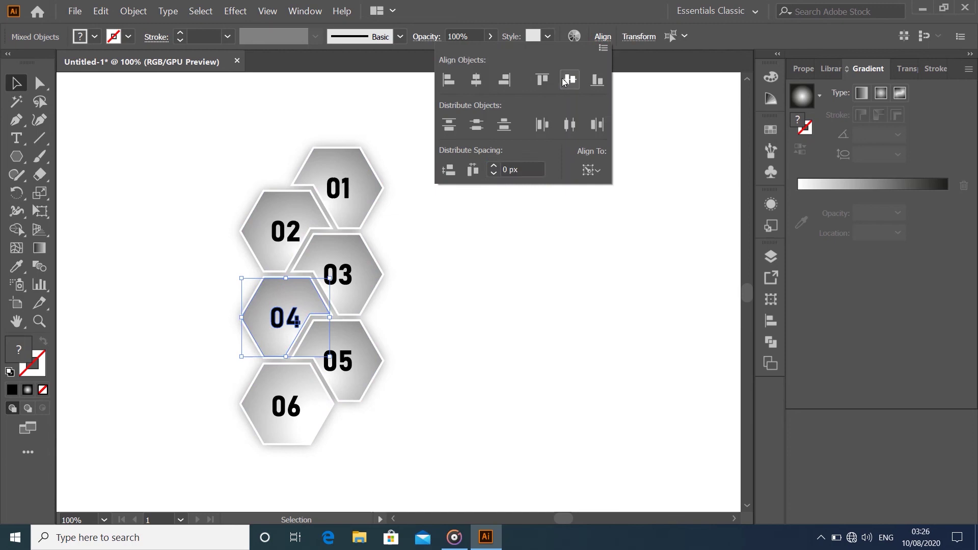
left_click(667, 153)
left_click(652, 168)
Centre the number 06 on the sixth hexagon.
scroll(637, 197, "up", 1)
scroll(638, 196, "down", 2)
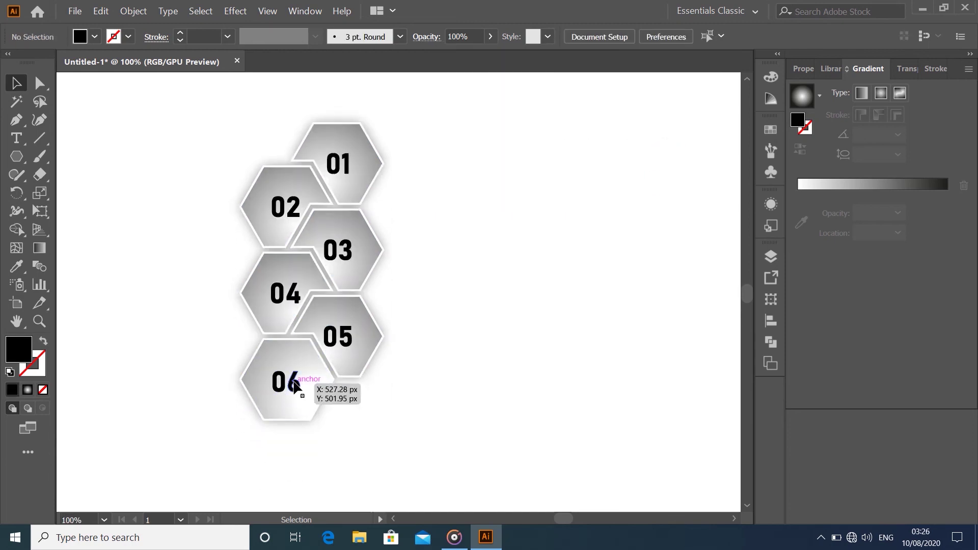
left_click(294, 386)
left_click(305, 360, "shift")
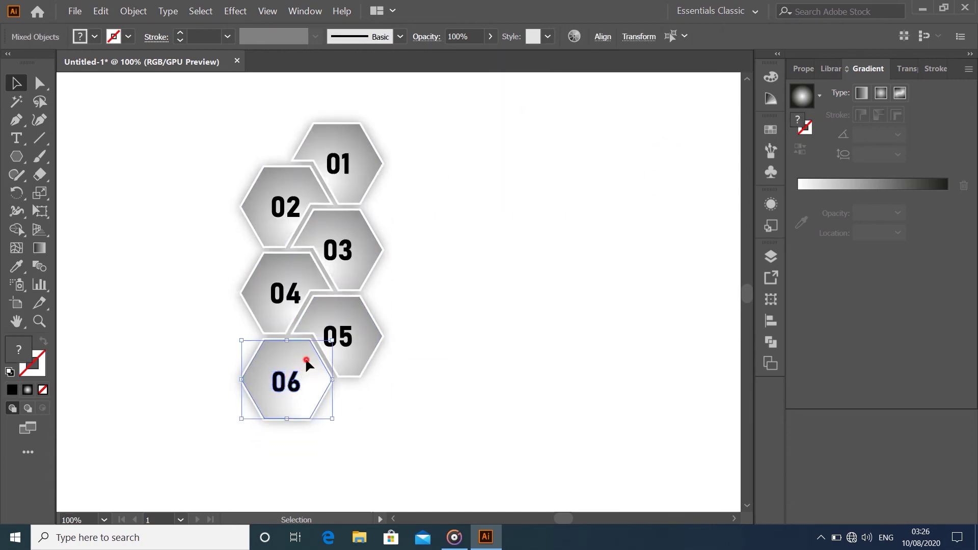
left_click(602, 37)
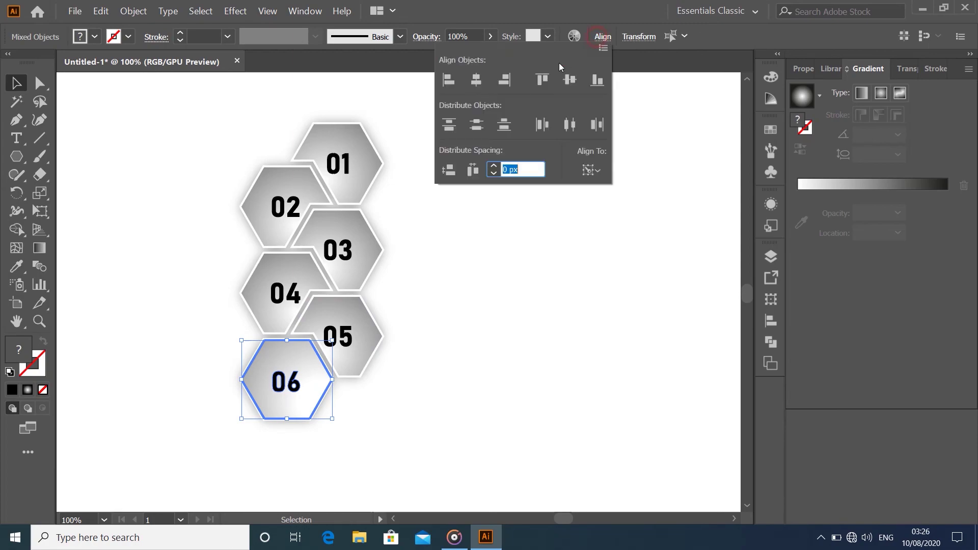
left_click(648, 210)
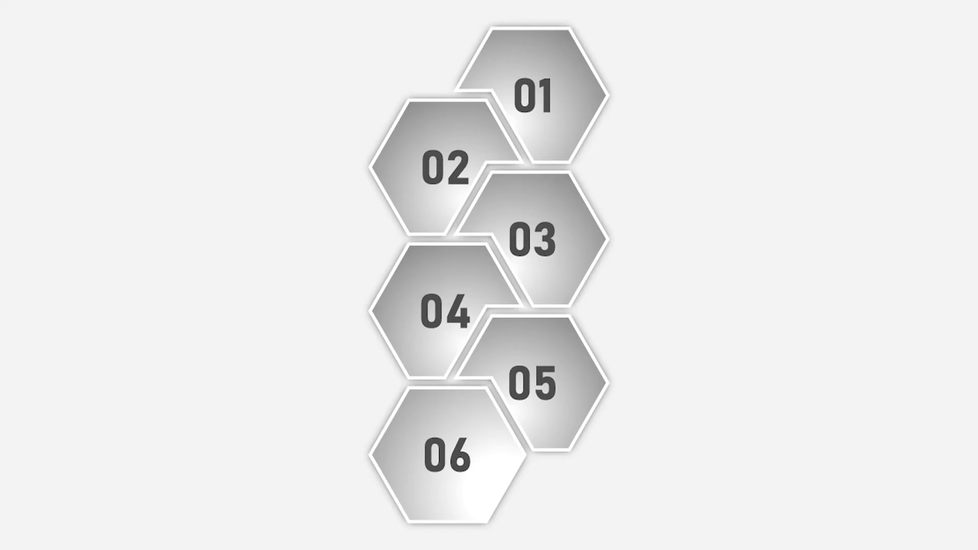